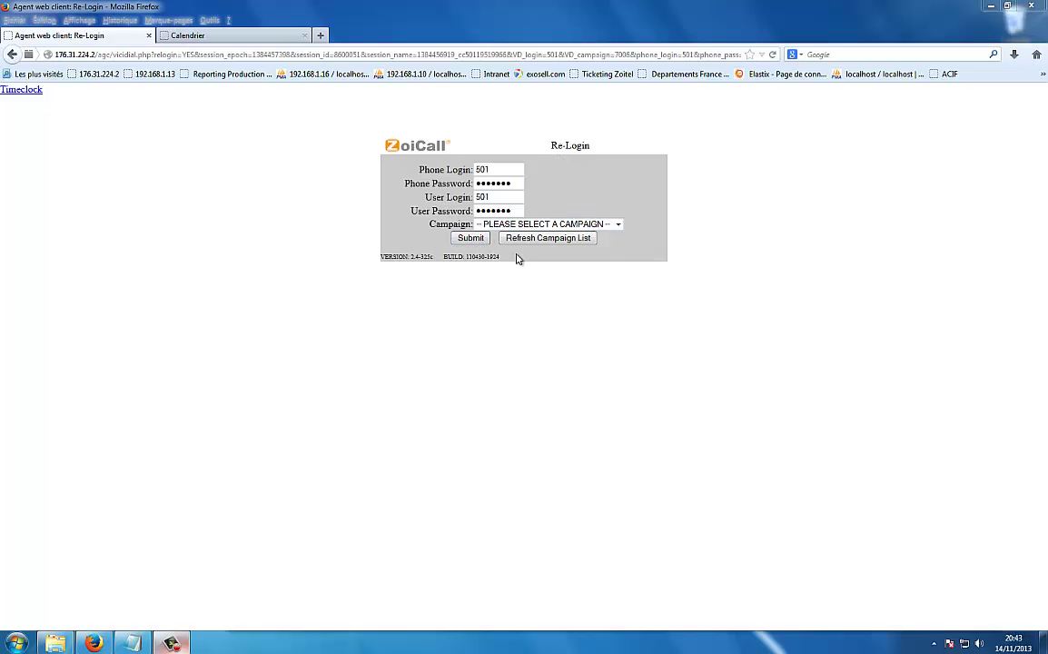
# Step: Log the agent back in to the 7006 - TOYOTA campaign
pyautogui.click(674, 185)
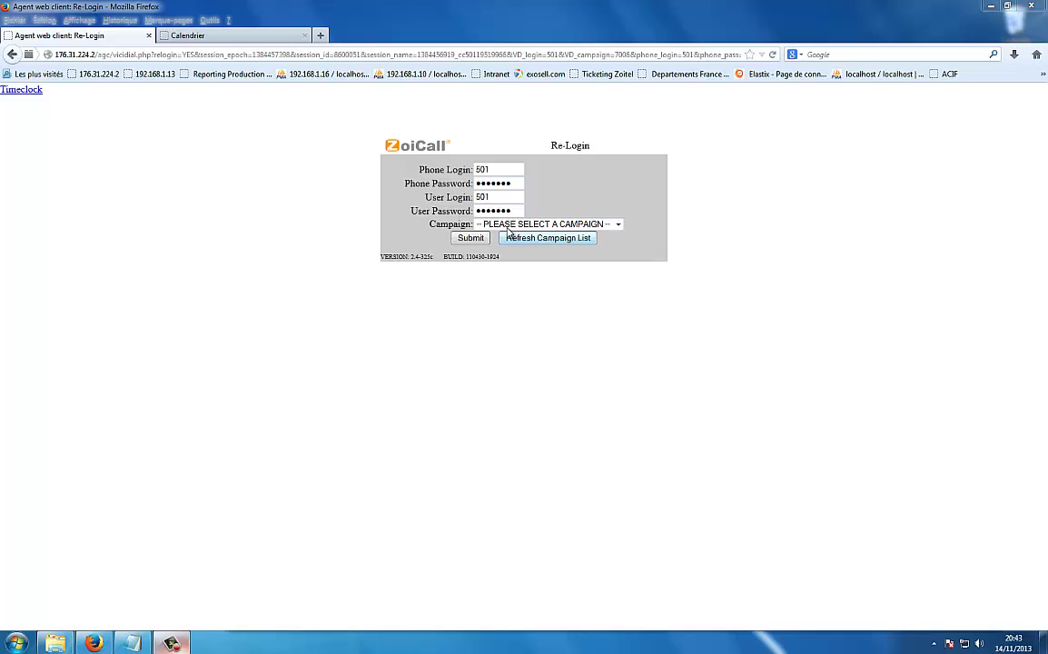
pyautogui.click(616, 225)
pyautogui.click(514, 246)
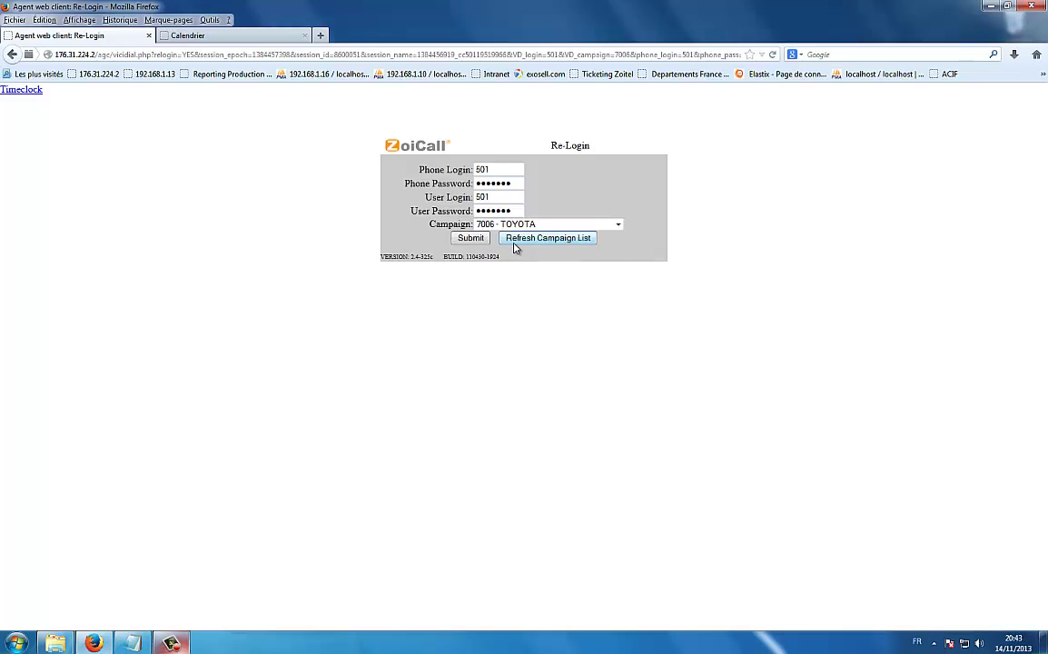
pyautogui.click(479, 241)
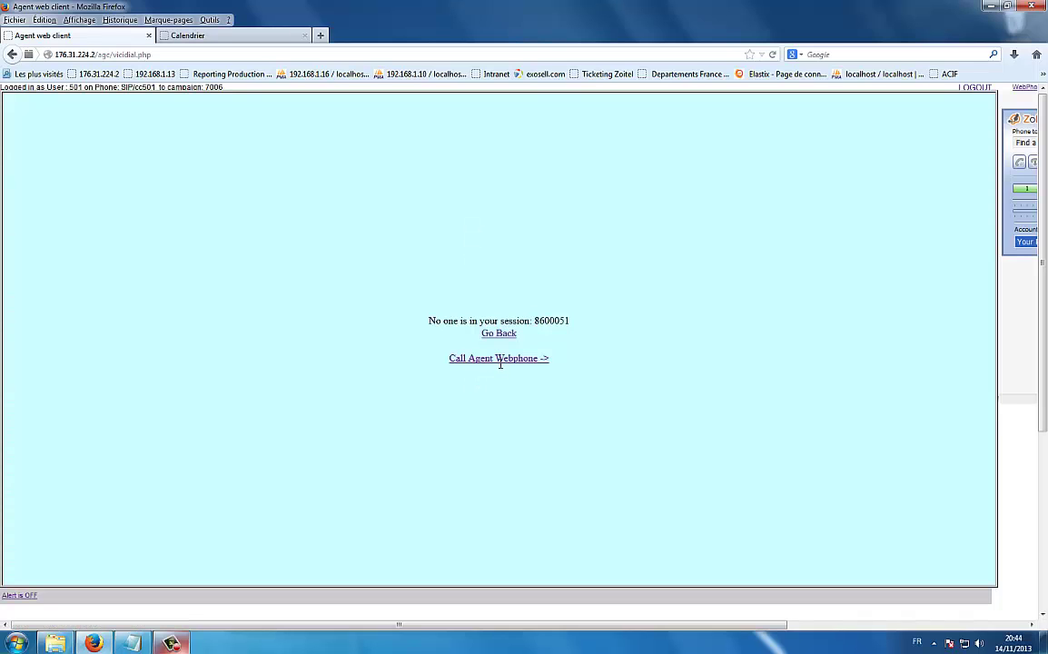
# Step: Connect the agent webphone, dismiss its advertisement, and resume dialing to receive a call
pyautogui.click(501, 363)
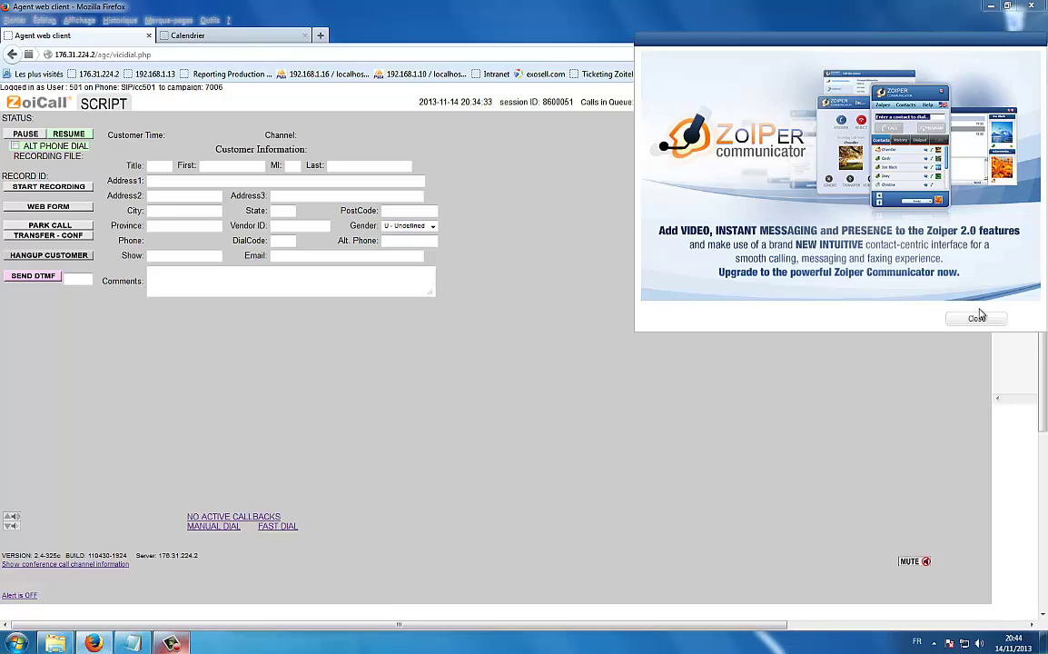
pyautogui.click(976, 318)
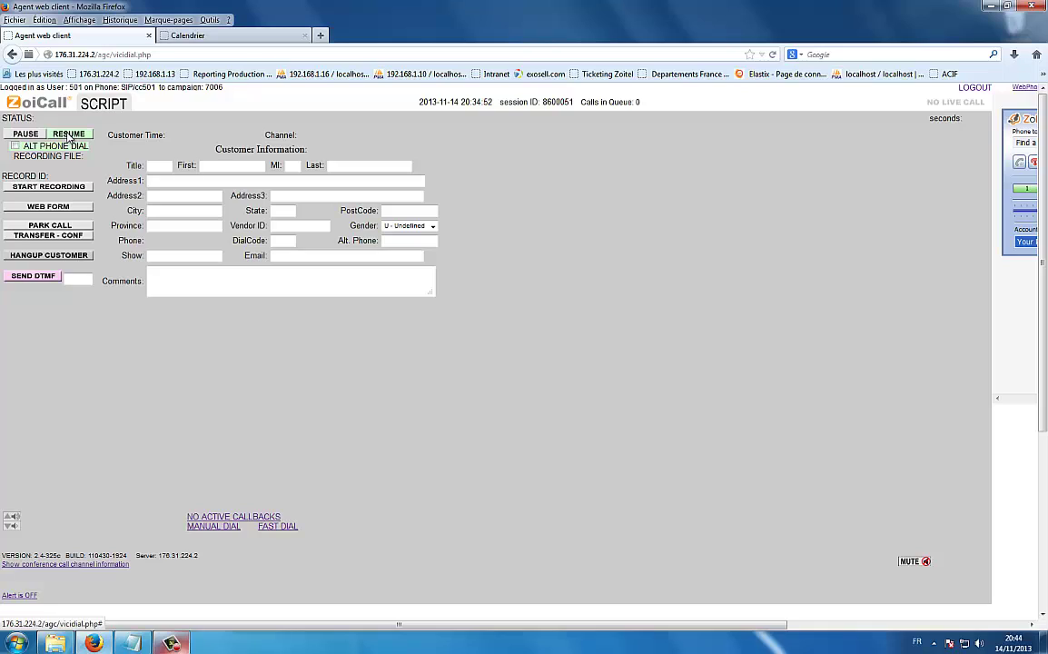
pyautogui.click(68, 137)
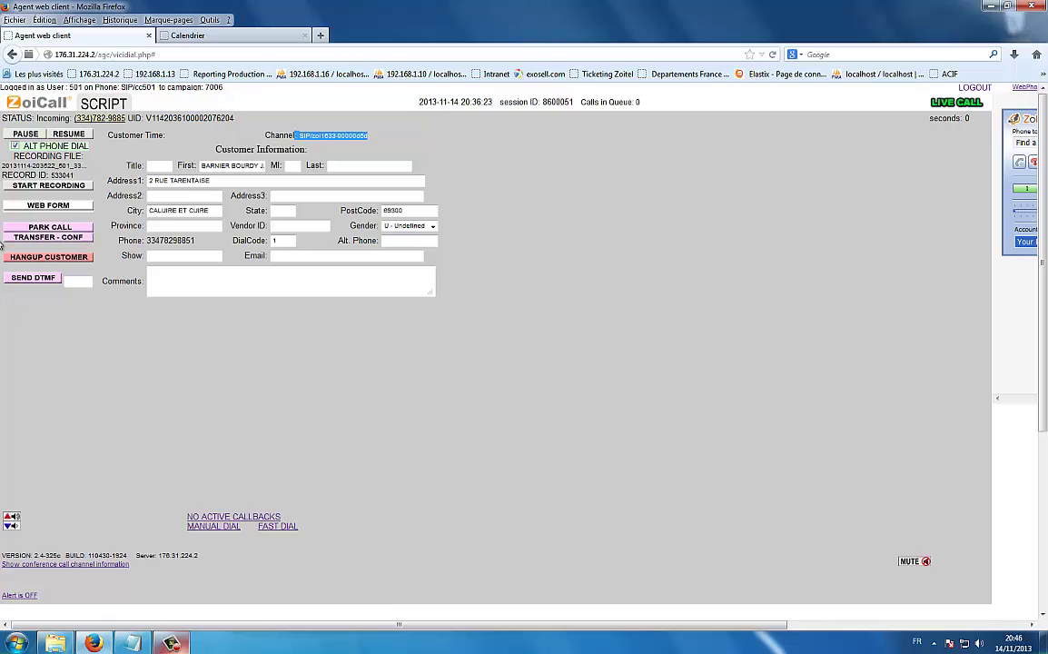
# Step: Hang up the customer call and review the TOYOTA call script with the prospect's information
pyautogui.click(48, 258)
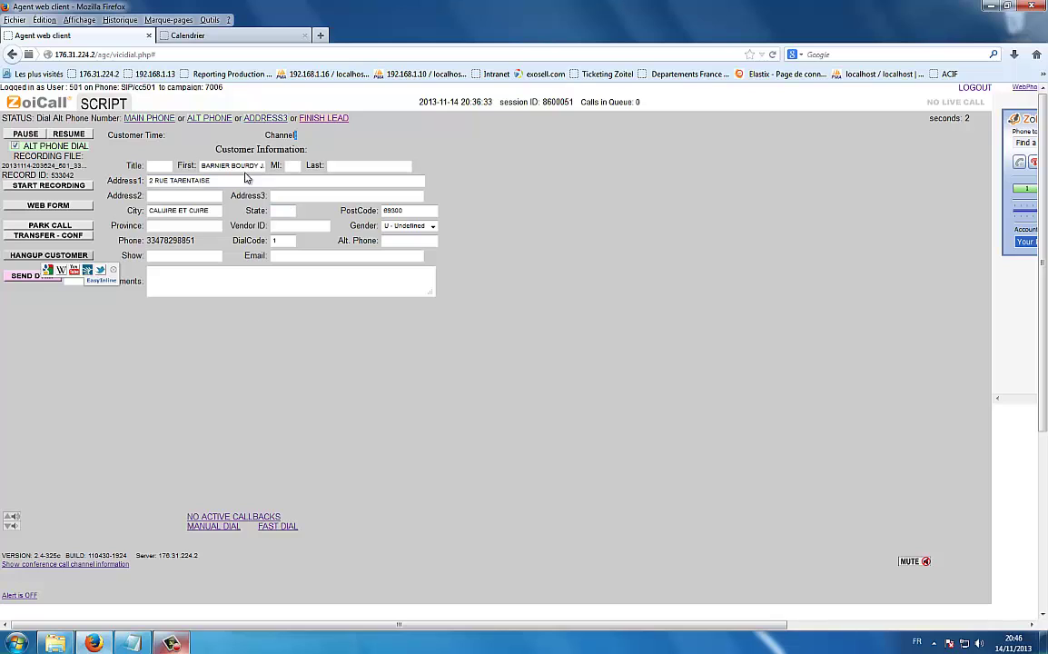
pyautogui.click(104, 104)
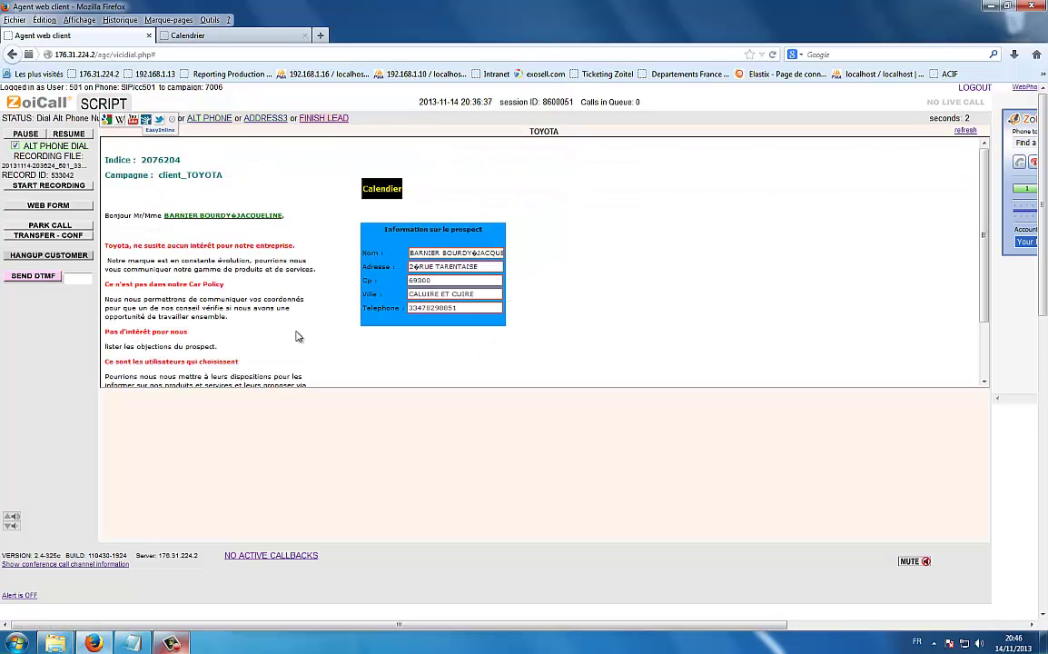
pyautogui.scroll(-1, 250, 336)
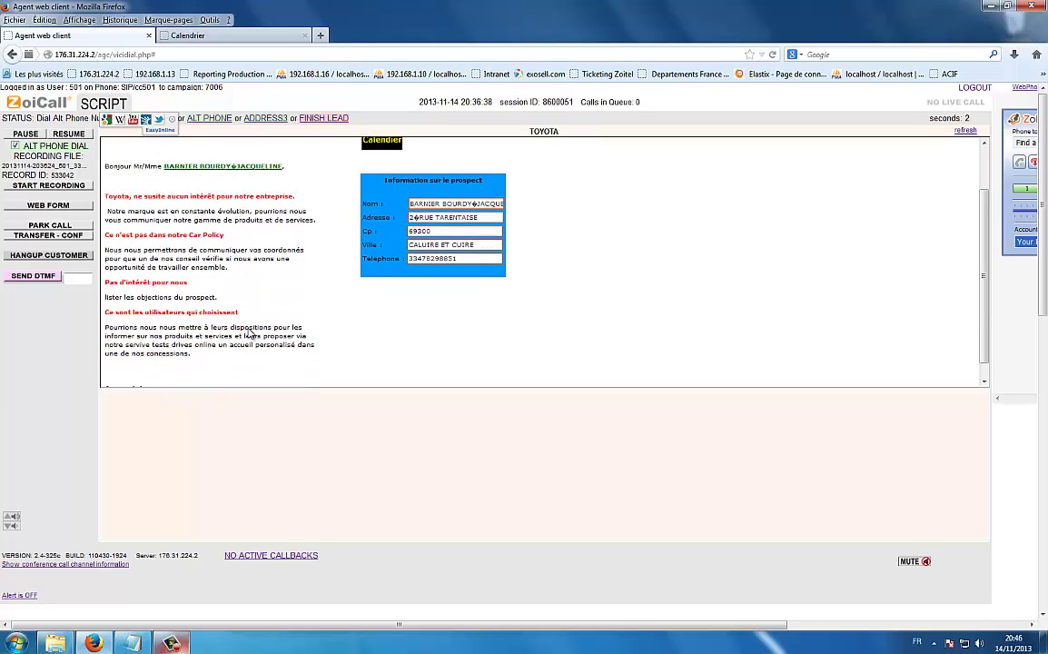
pyautogui.scroll(1, 251, 329)
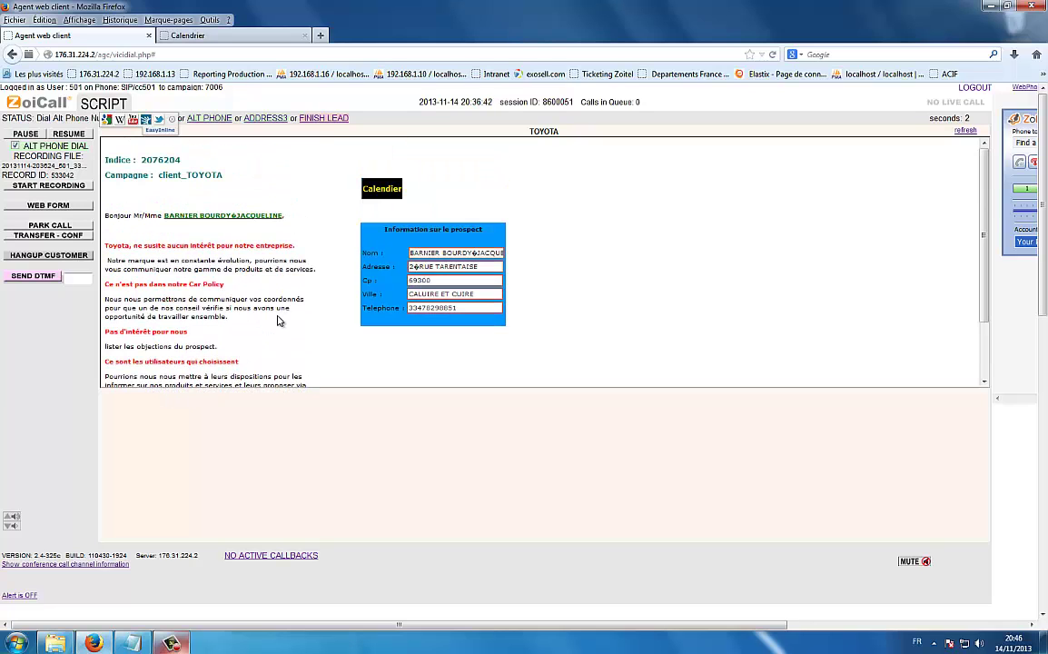
pyautogui.scroll(-1, 250, 291)
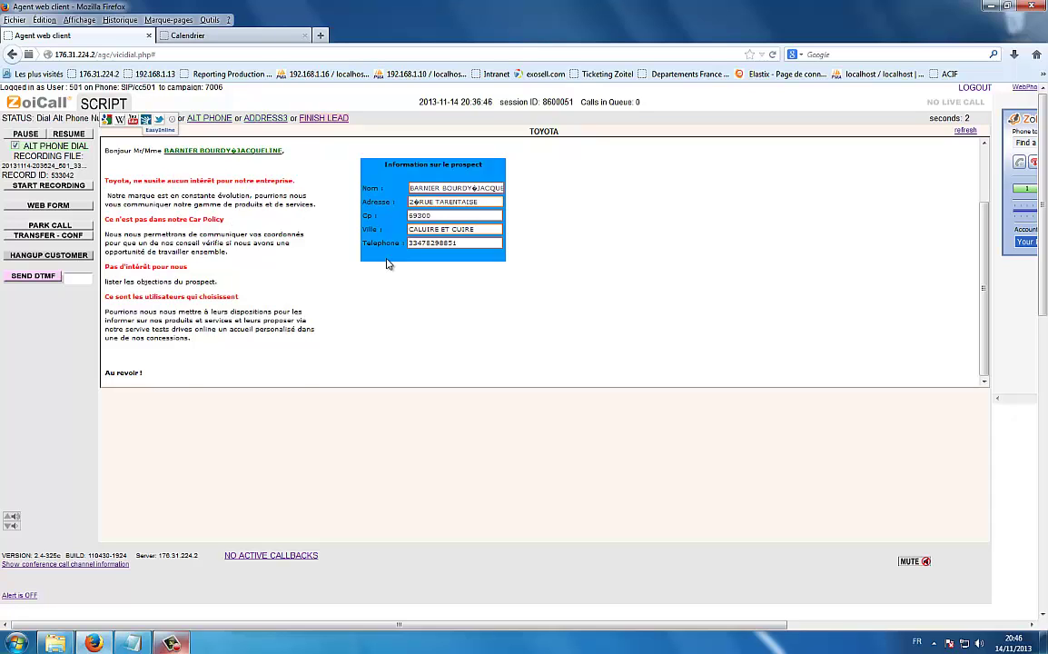
pyautogui.scroll(1, 391, 268)
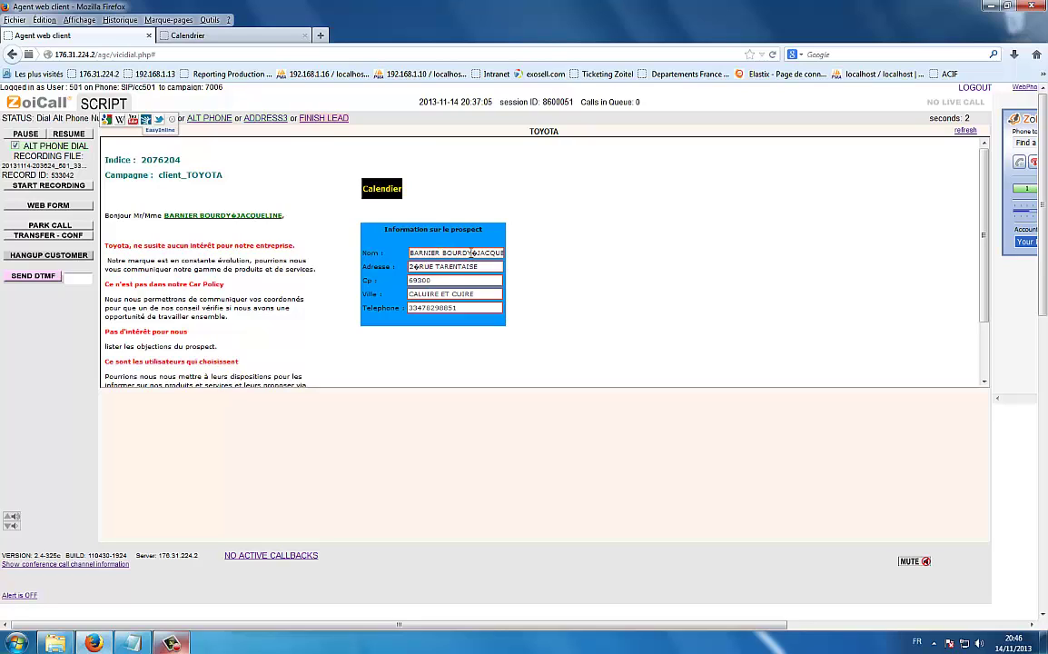
pyautogui.moveTo(472, 253); pyautogui.dragTo(396, 252)
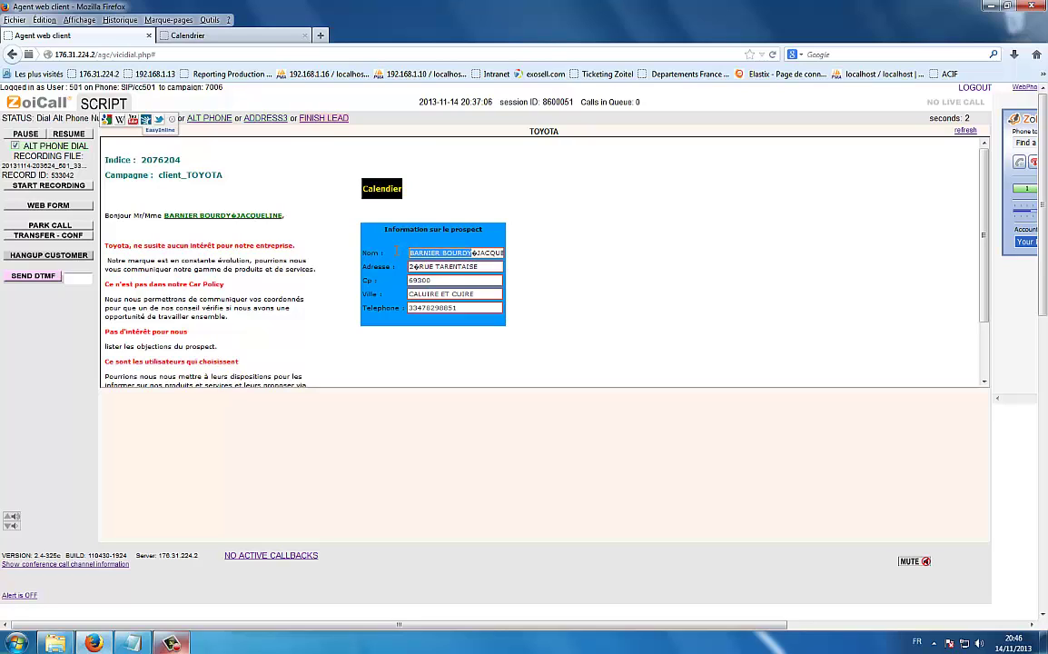
# Step: Open the calendar from the call script and sign in as agent with the account password
pyautogui.click(382, 192)
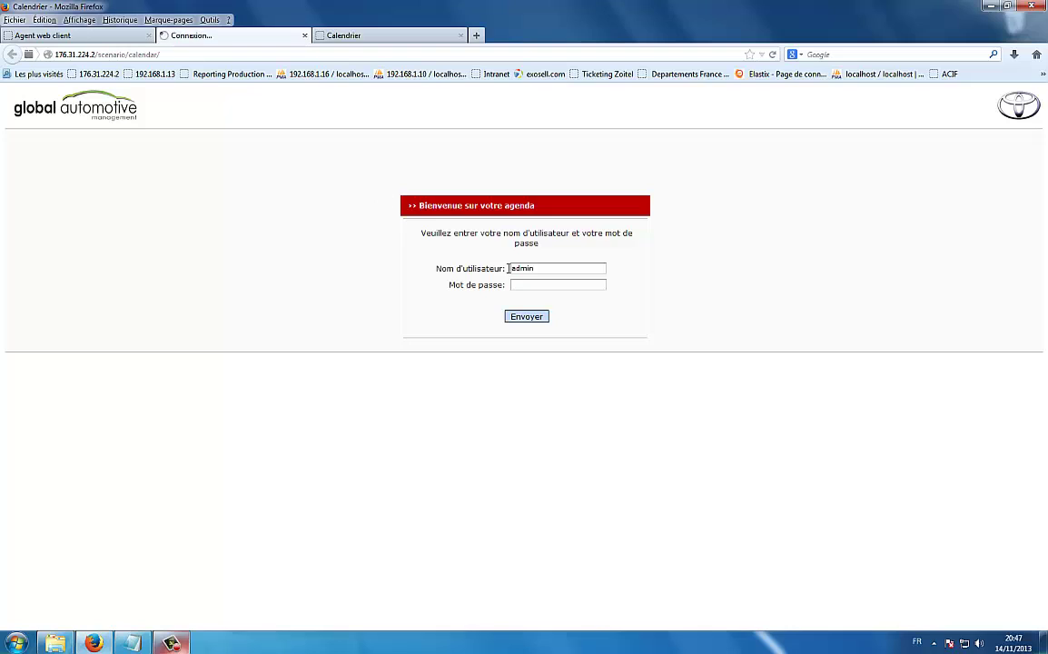
pyautogui.moveTo(543, 270); pyautogui.dragTo(461, 264)
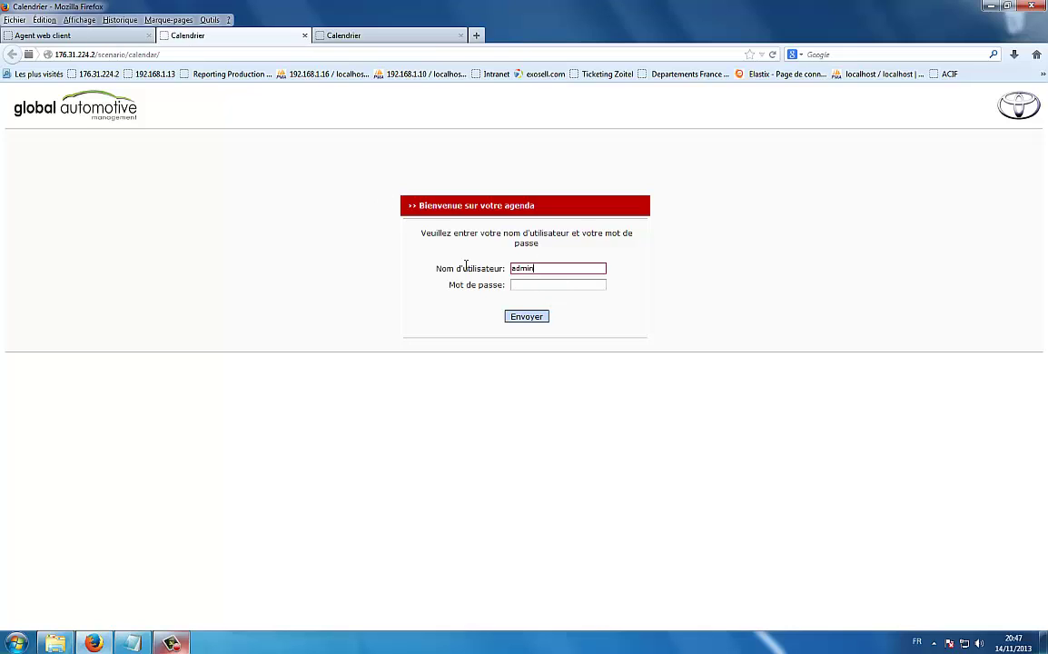
pyautogui.write('agent')
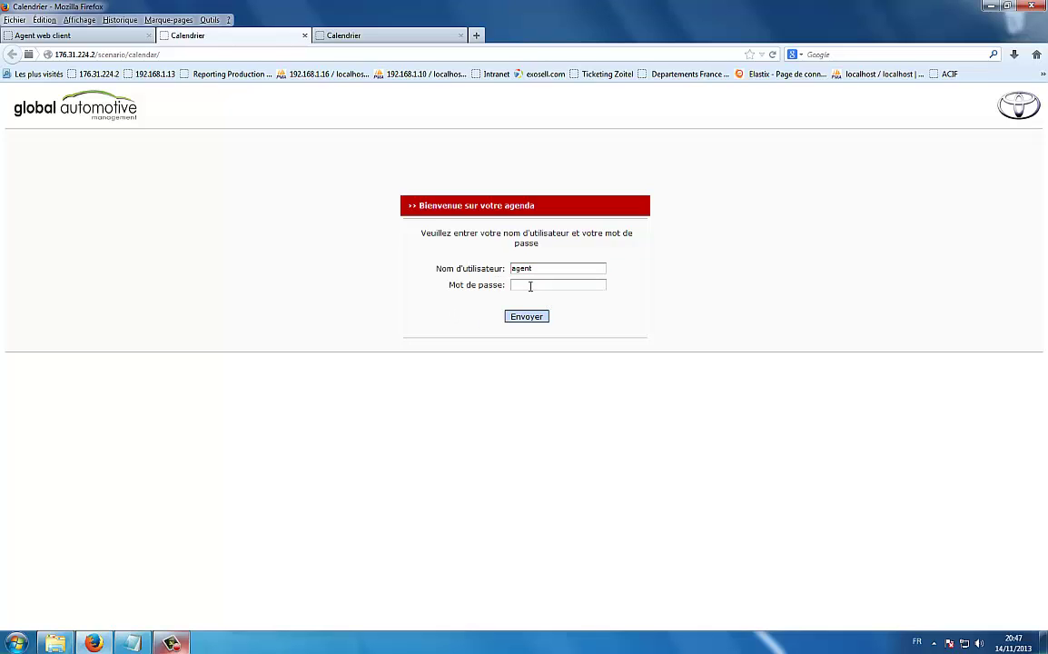
pyautogui.click(529, 285)
pyautogui.write('****')
pyautogui.click(529, 317)
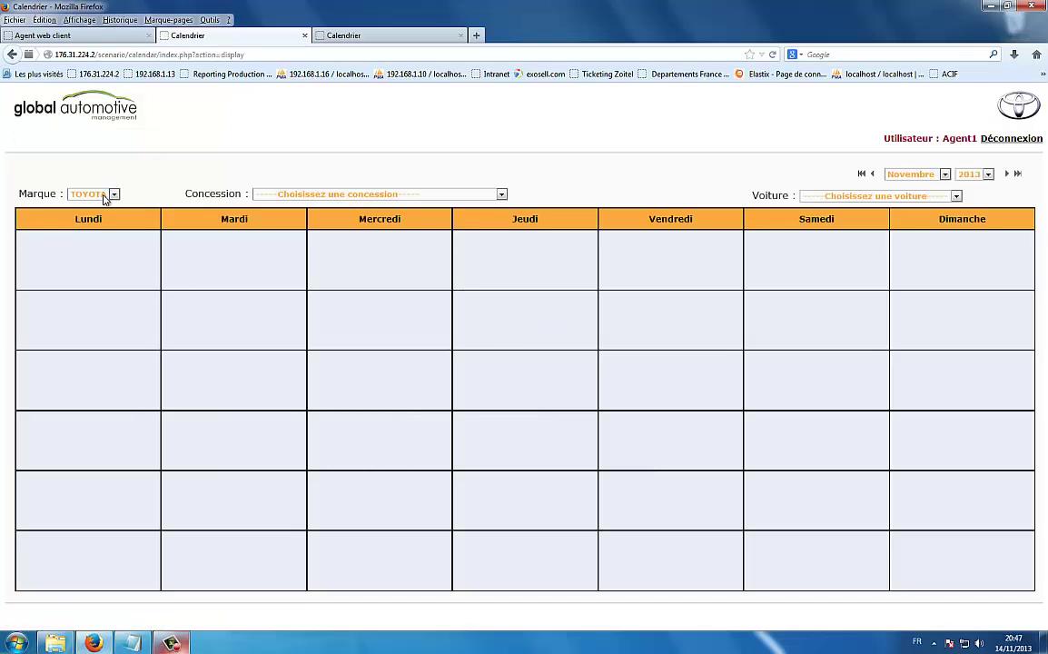
# Step: Show the calendar for dealership AUTOBEDRIJF VALCK - Hasselt and car Auris, keeping the Windows colour scheme and suppressing its performance message
pyautogui.click(288, 195)
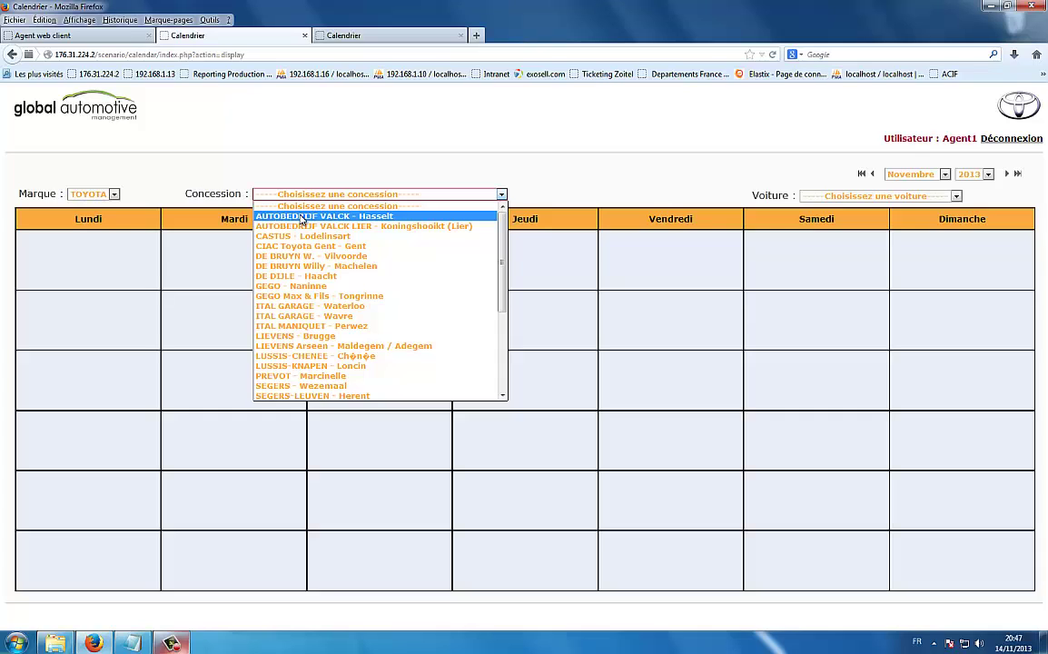
pyautogui.click(302, 217)
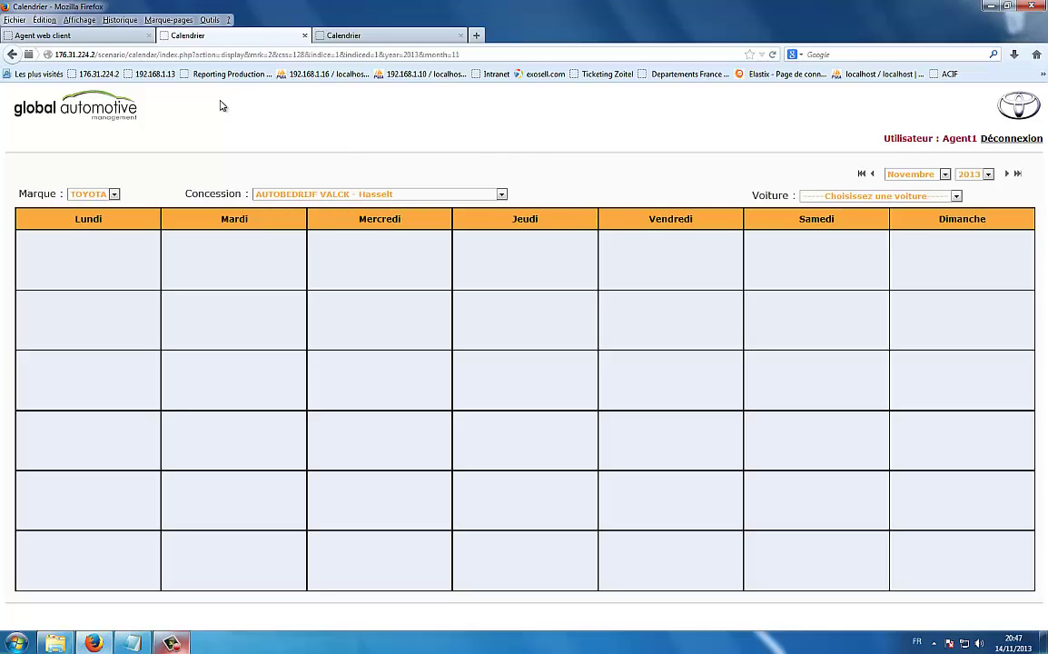
pyautogui.click(852, 197)
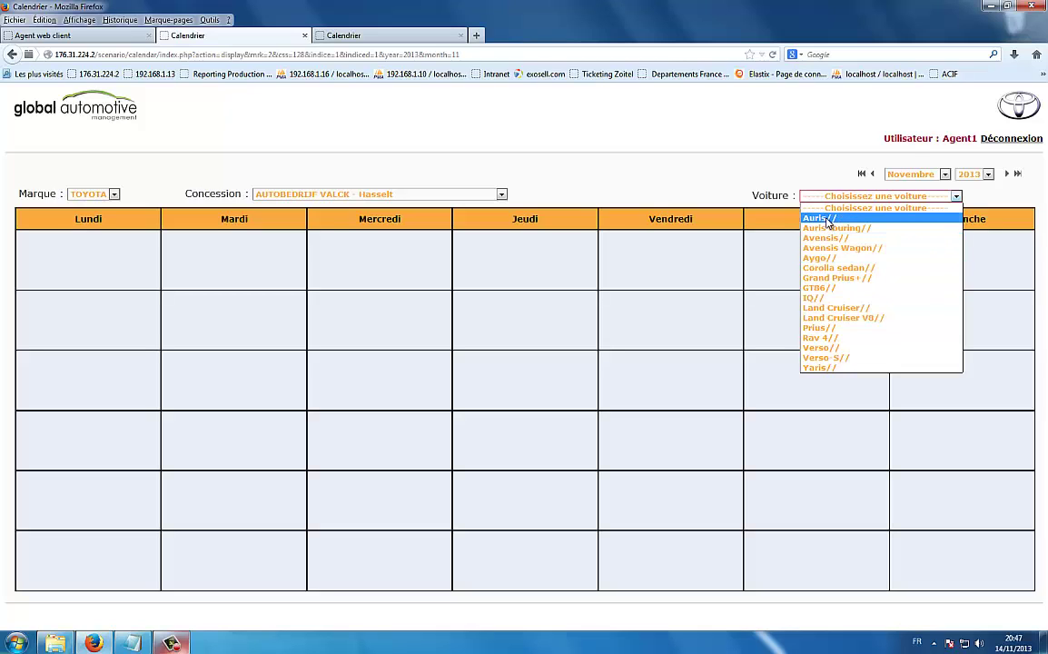
pyautogui.click(821, 218)
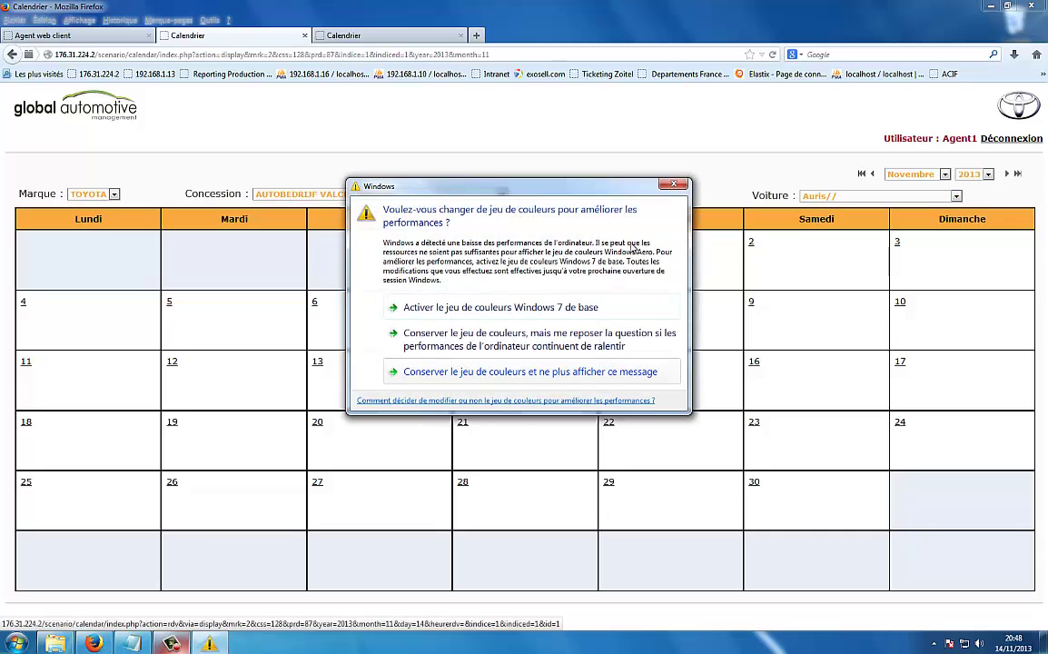
pyautogui.click(467, 372)
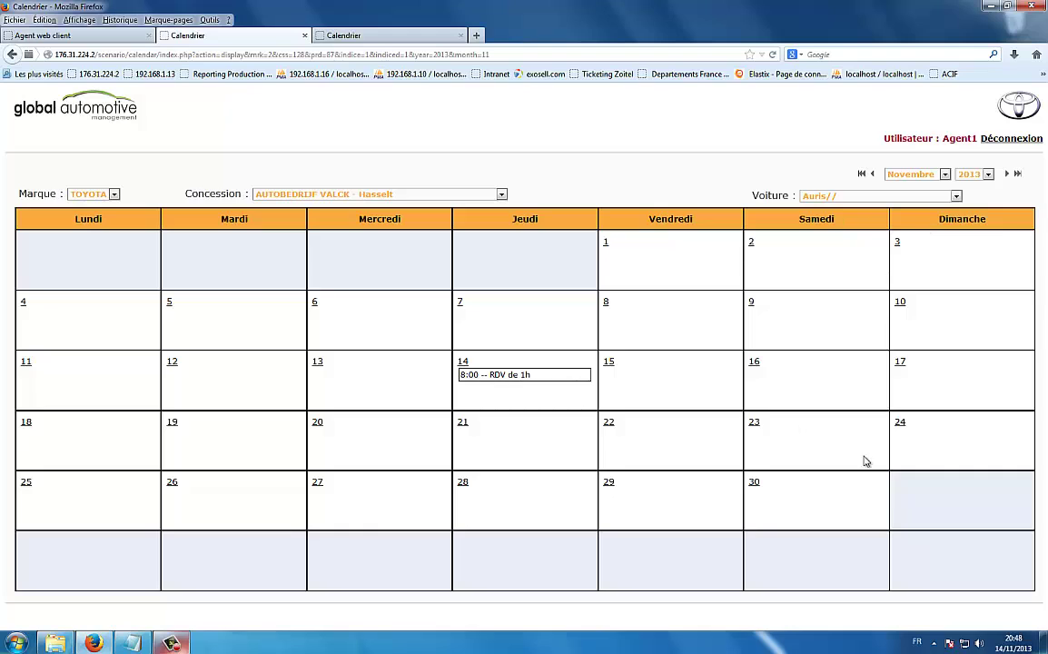
# Step: Keep November as the month and open the weekly schedule for 14 November 2013
pyautogui.click(945, 174)
pyautogui.click(911, 186)
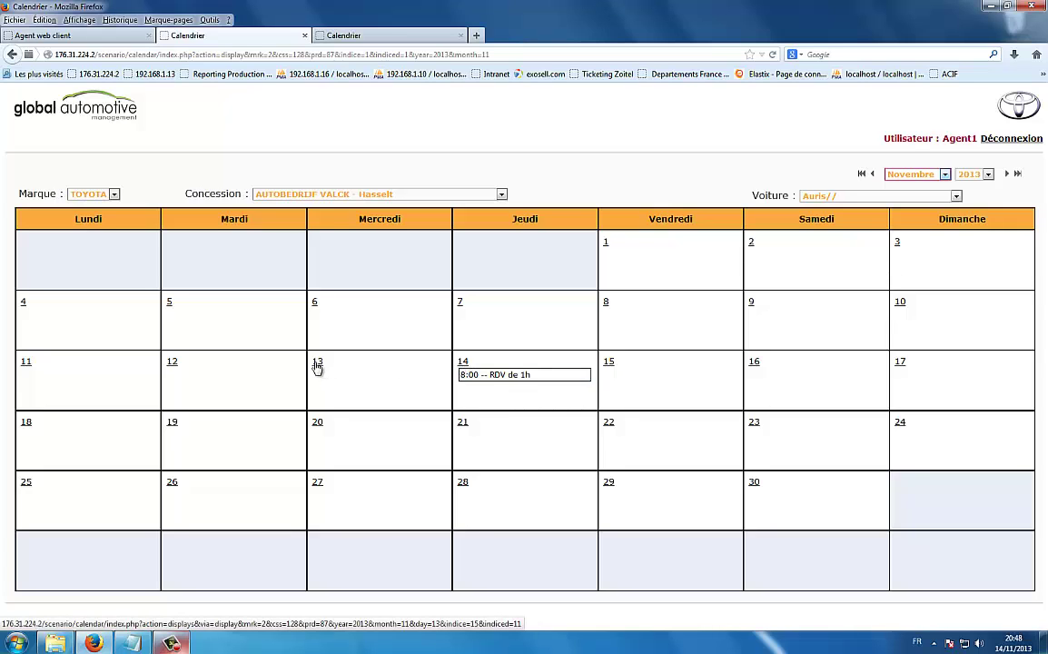
pyautogui.click(462, 364)
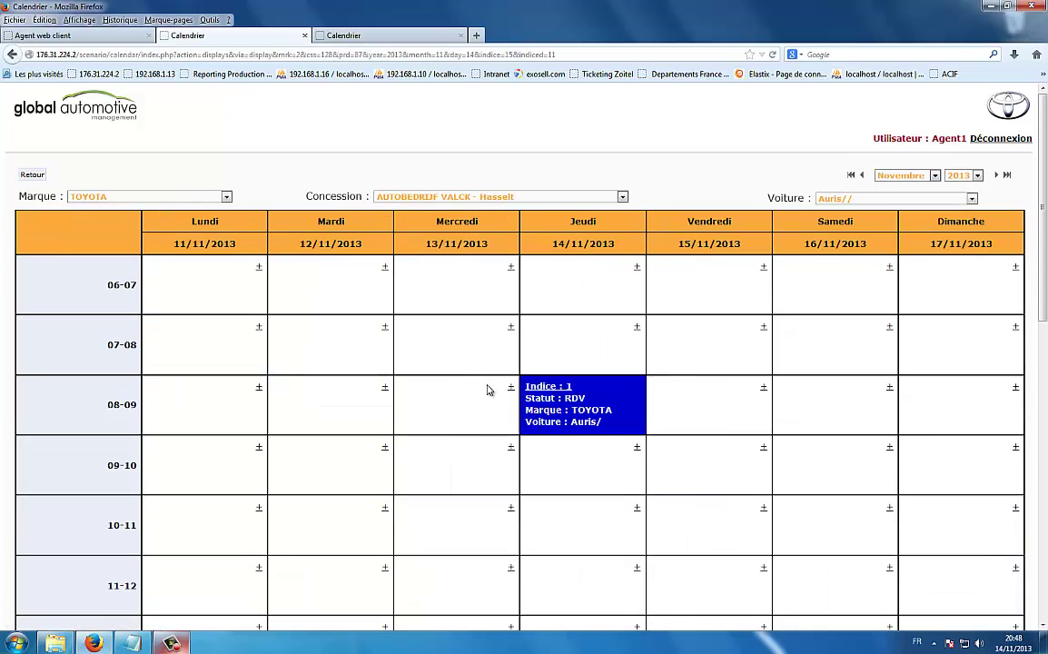
pyautogui.click(564, 397)
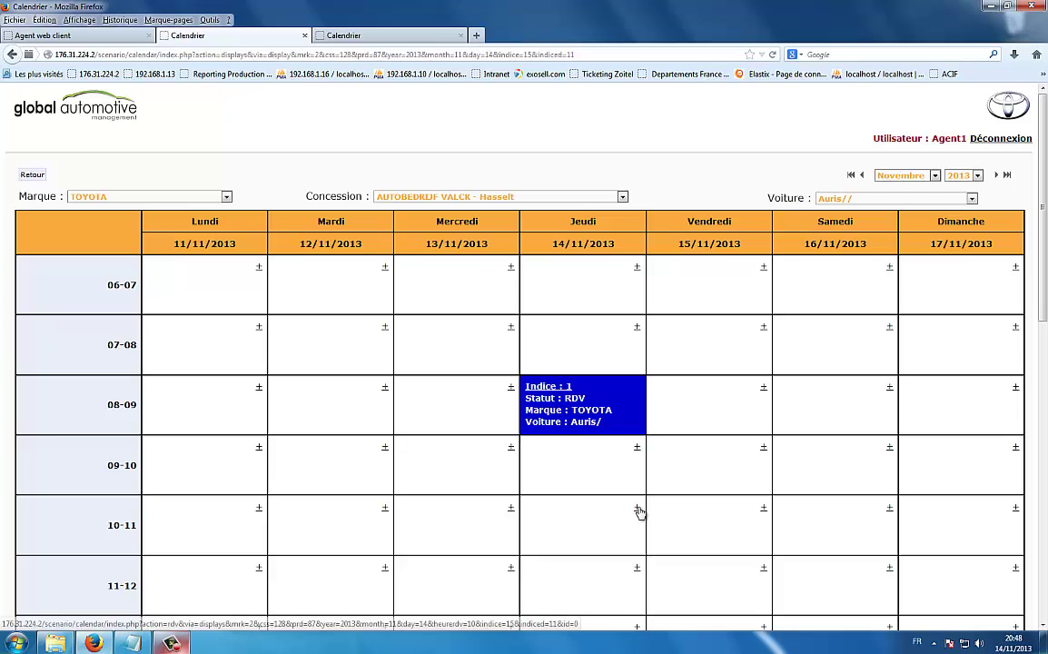
# Step: Start a new appointment on 14/11/2013 at 10:00 and set its duration to 1
pyautogui.click(637, 509)
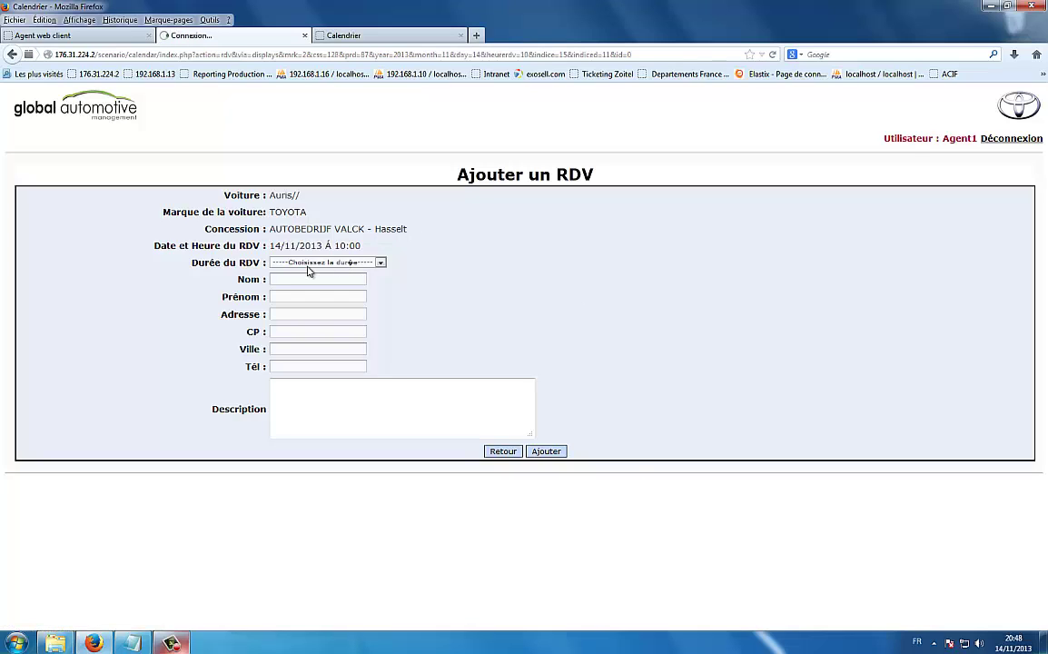
pyautogui.click(309, 264)
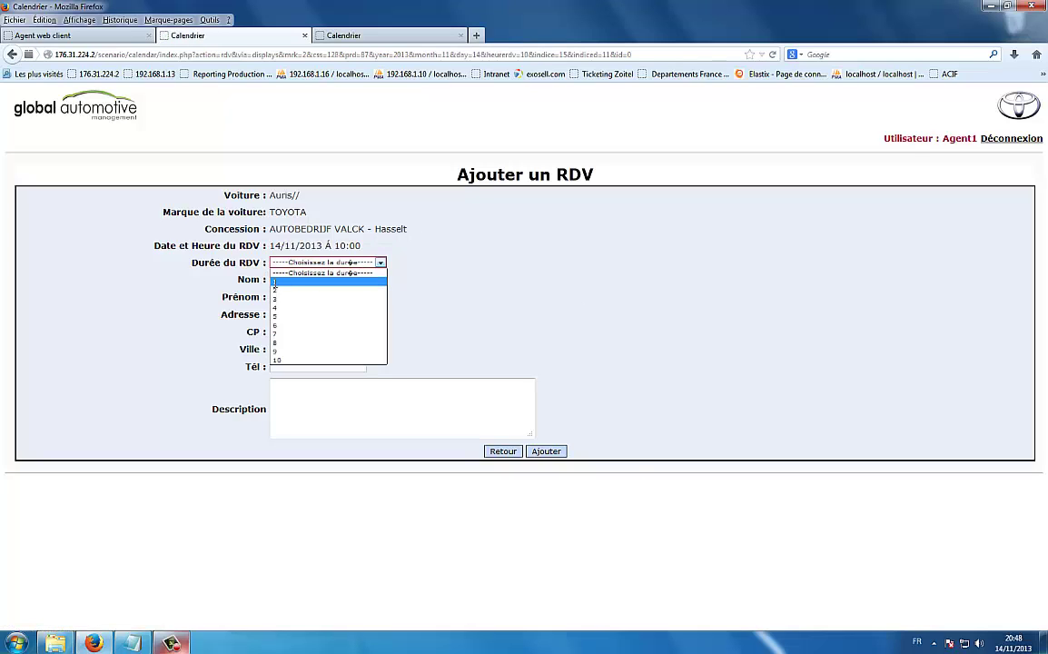
pyautogui.click(275, 282)
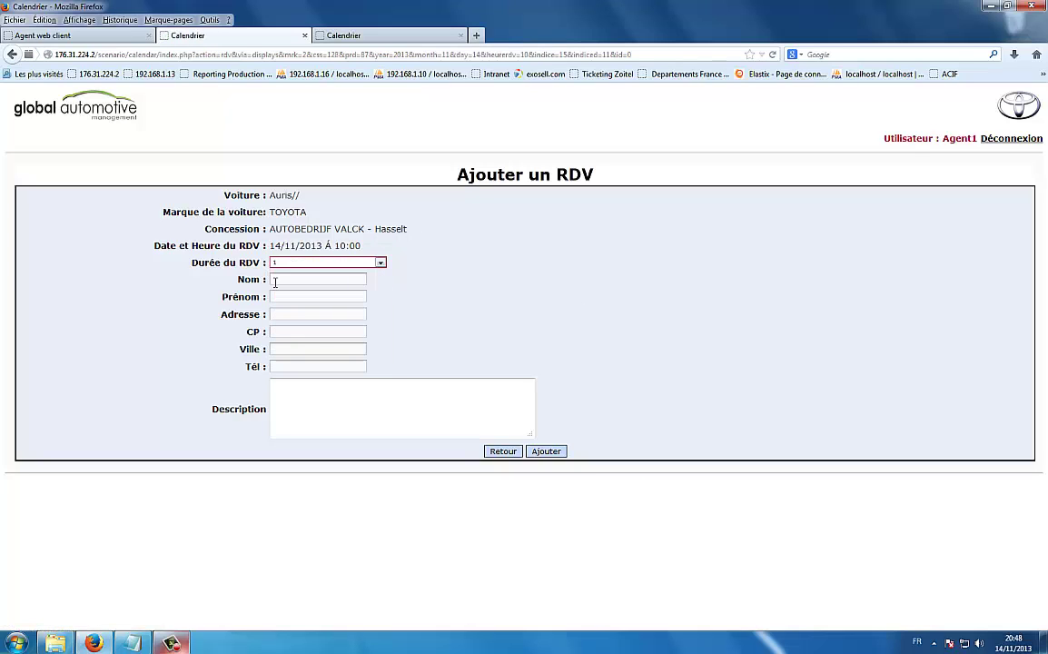
pyautogui.click(381, 264)
pyautogui.click(381, 264)
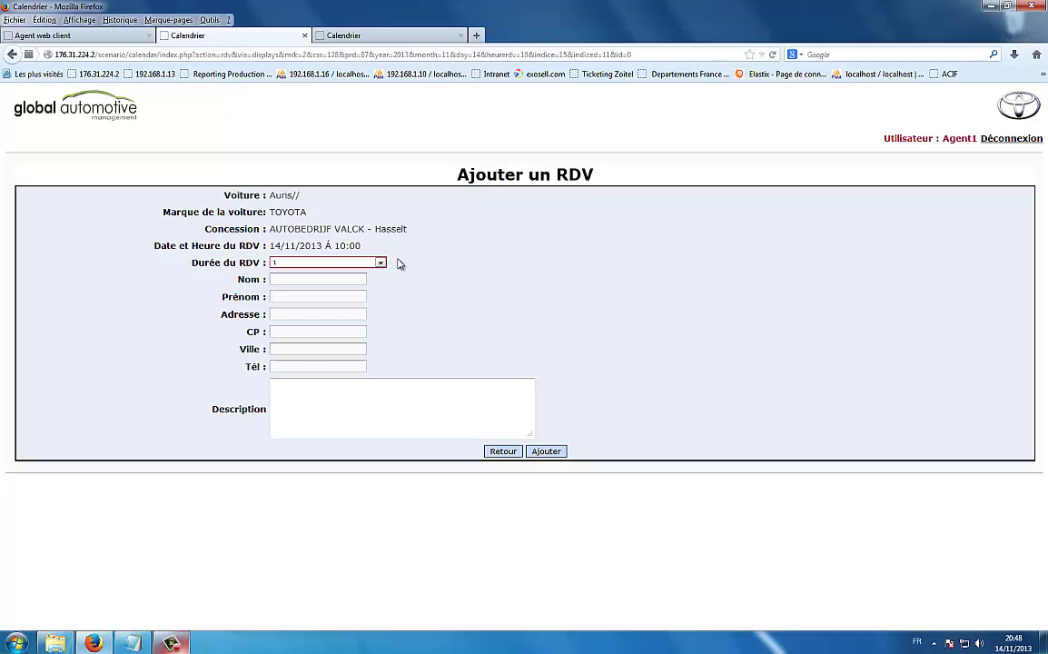
# Step: Reconnect the agent webphone and copy the prospect's last name from the call script into the appointment's Nom field
pyautogui.click(68, 37)
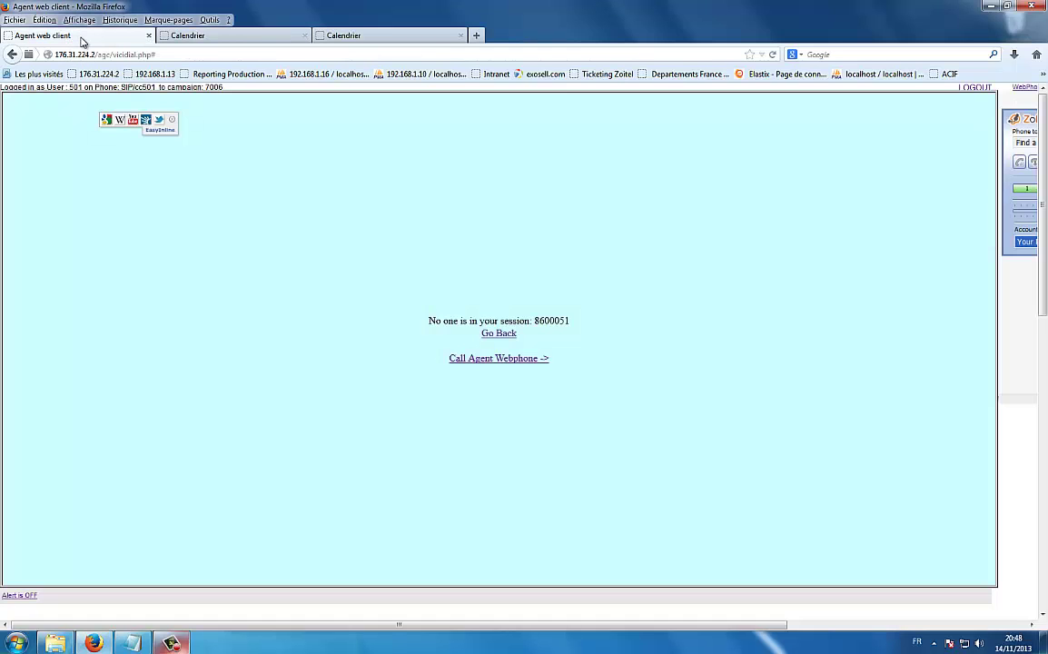
pyautogui.click(493, 360)
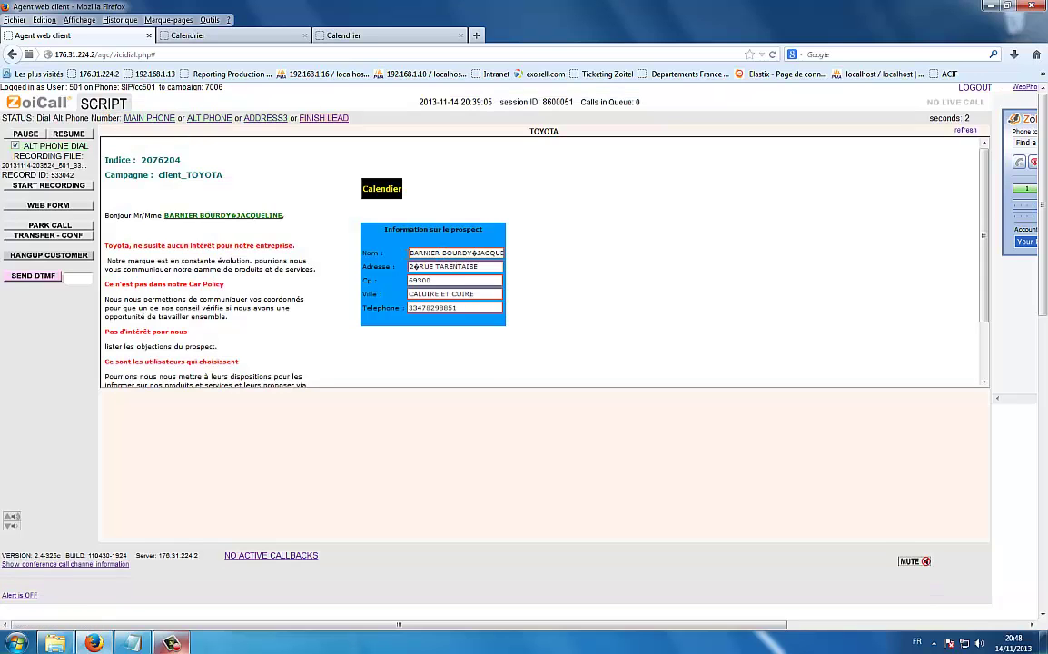
pyautogui.moveTo(470, 253); pyautogui.dragTo(385, 254)
pyautogui.hotkey('ctrl', 'c')
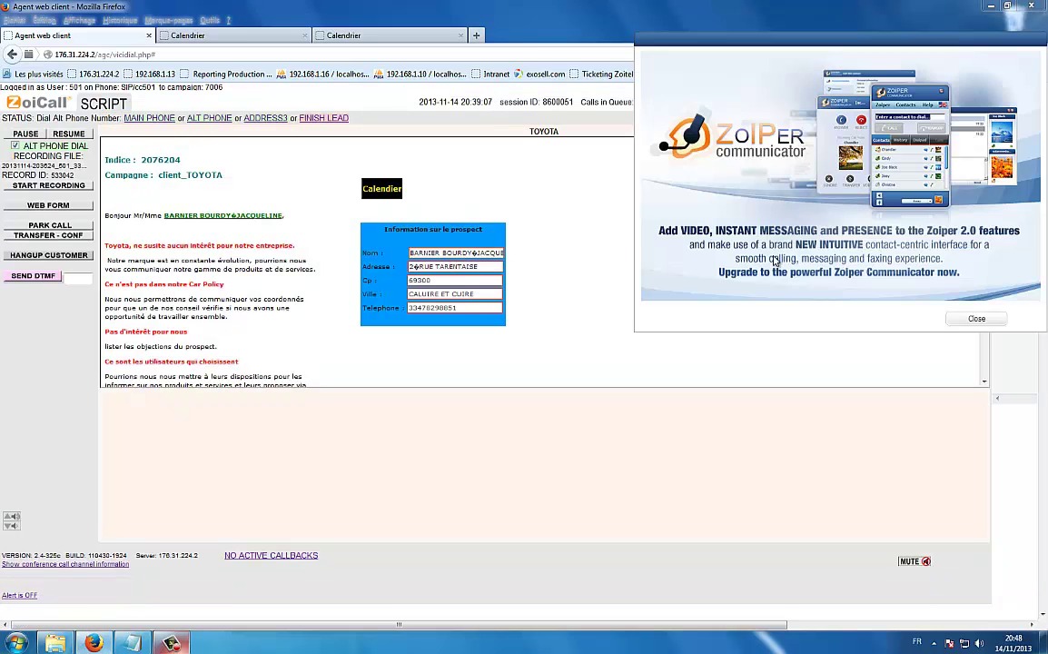
pyautogui.click(976, 319)
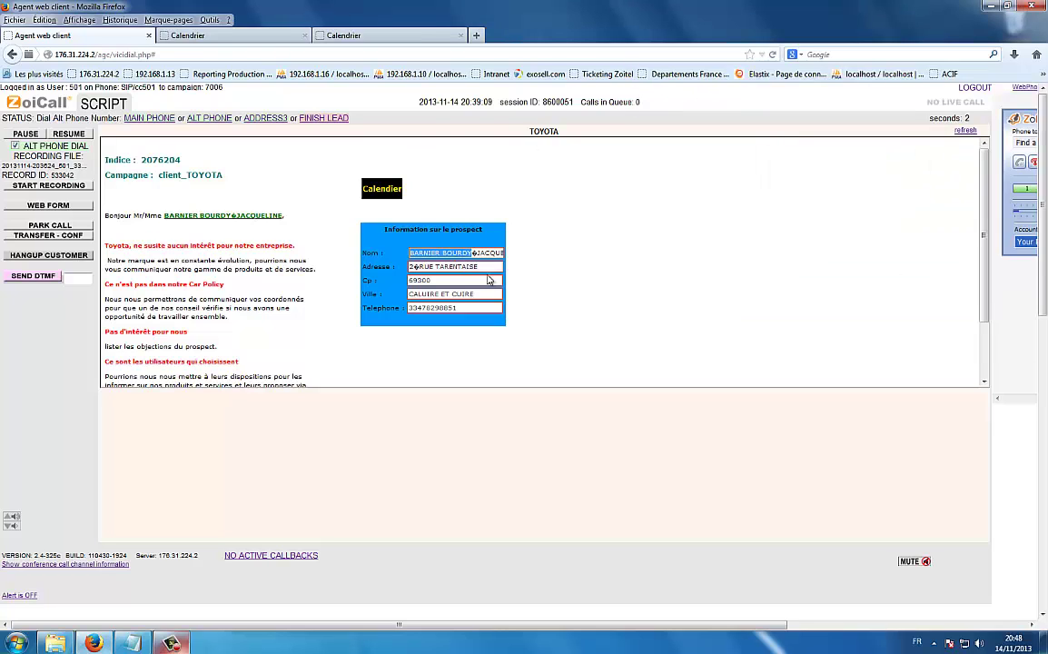
pyautogui.click(222, 35)
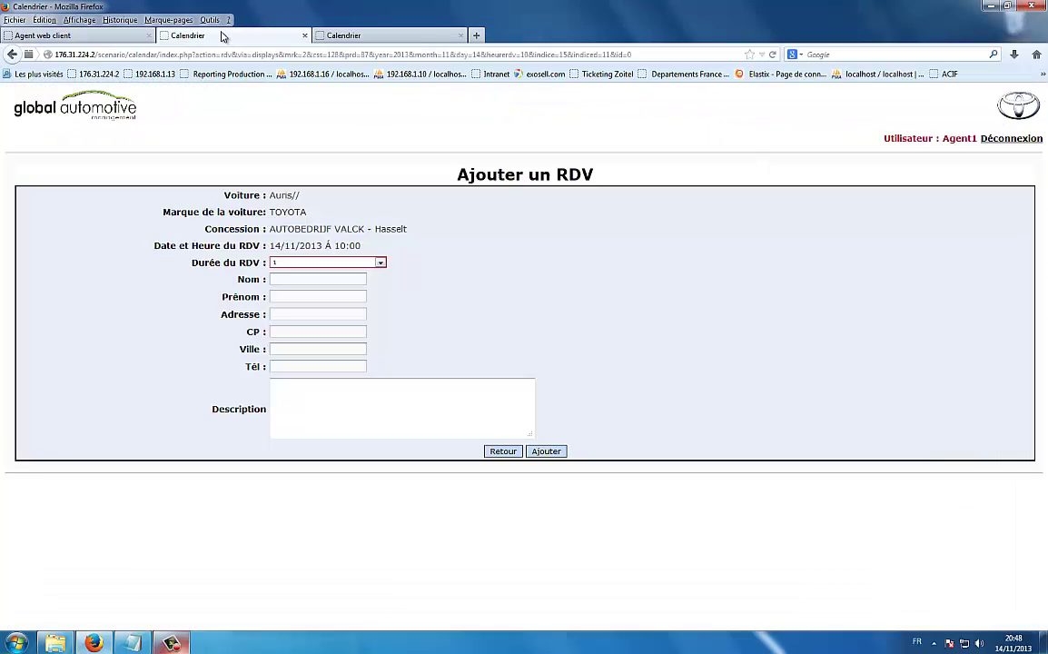
pyautogui.click(291, 282)
pyautogui.hotkey('ctrl', 'v')
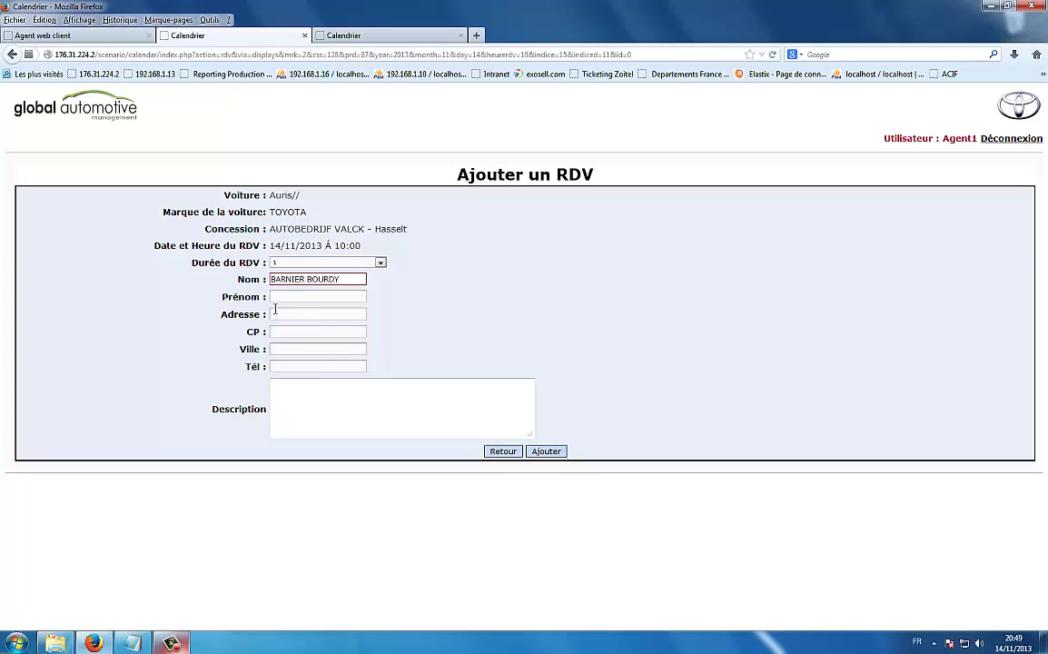
# Step: Copy the prospect's telephone number from the call script into the appointment's Tél field
pyautogui.click(293, 366)
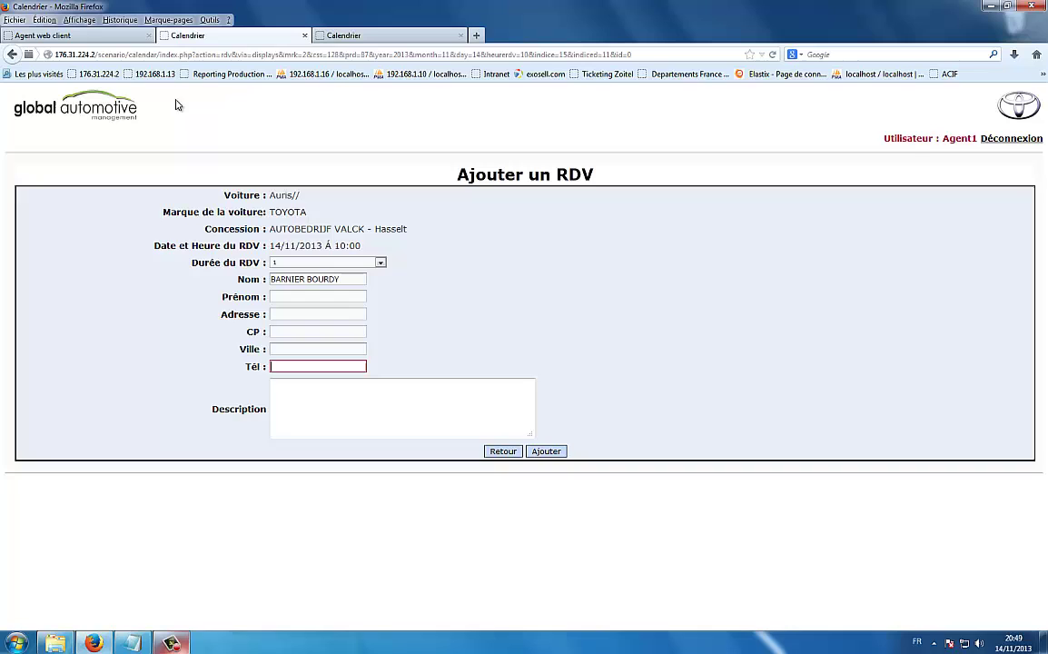
pyautogui.click(86, 36)
pyautogui.doubleClick(459, 307)
pyautogui.hotkey('ctrl', 'c')
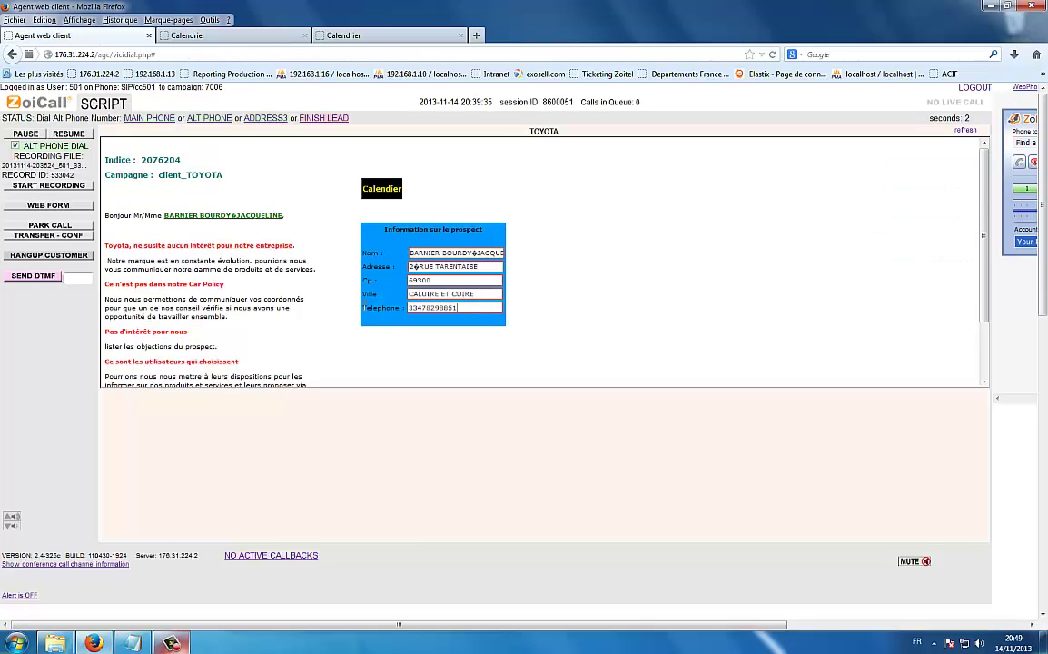
pyautogui.click(208, 36)
pyautogui.click(301, 366)
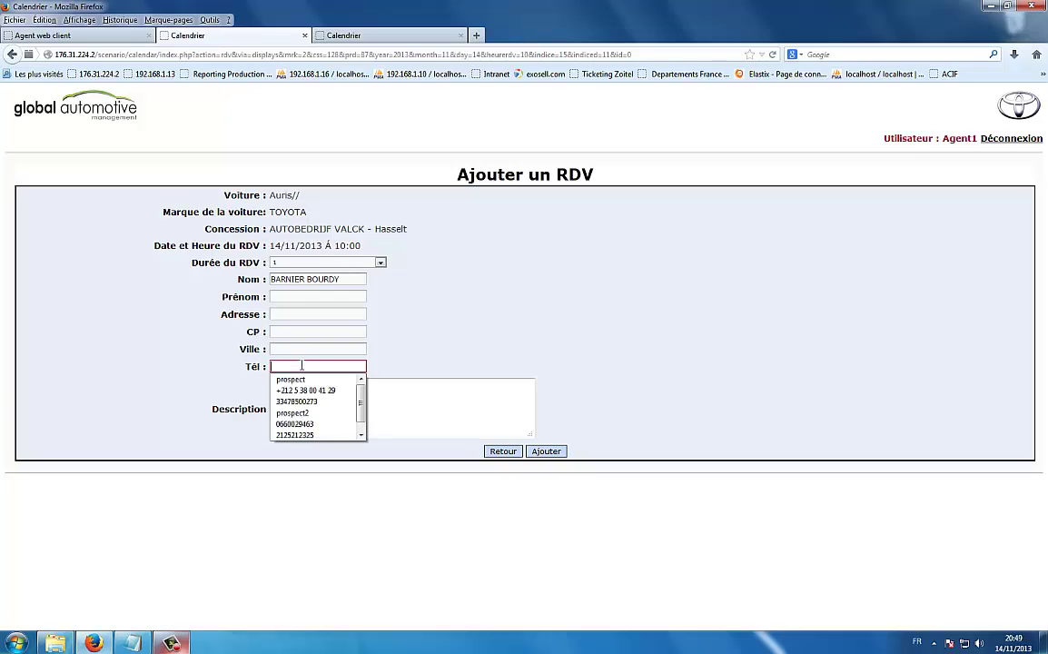
pyautogui.hotkey('ctrl', 'v')
# Step: Enter the description "Prospect vivement intéressé", add the appointment and return to the weekly schedule
pyautogui.press('Tab')
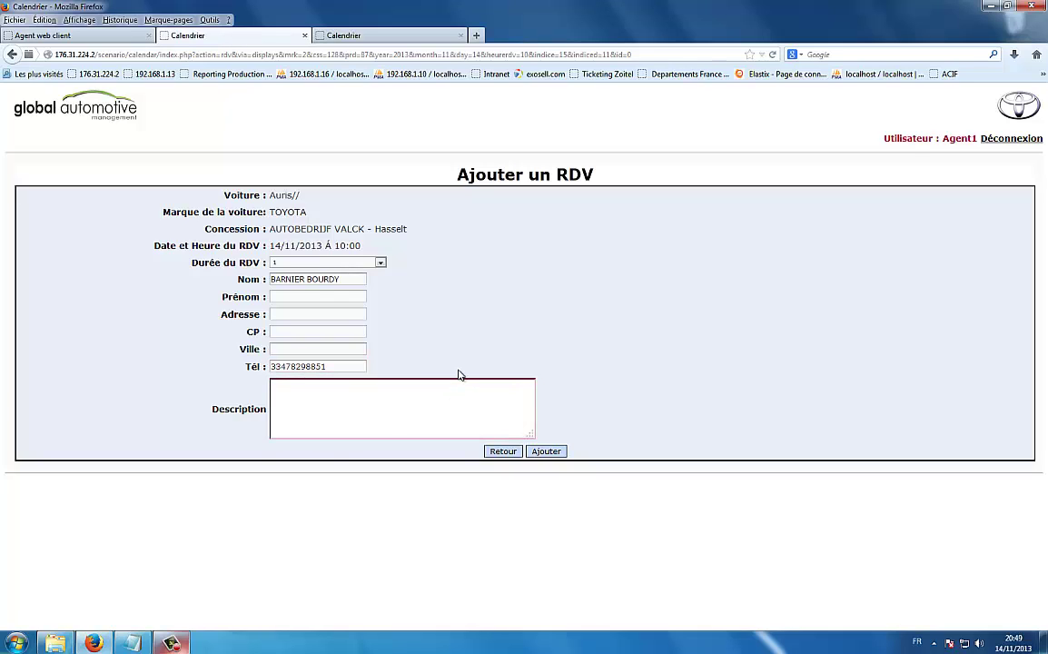
pyautogui.write('Prospect vivement intér')
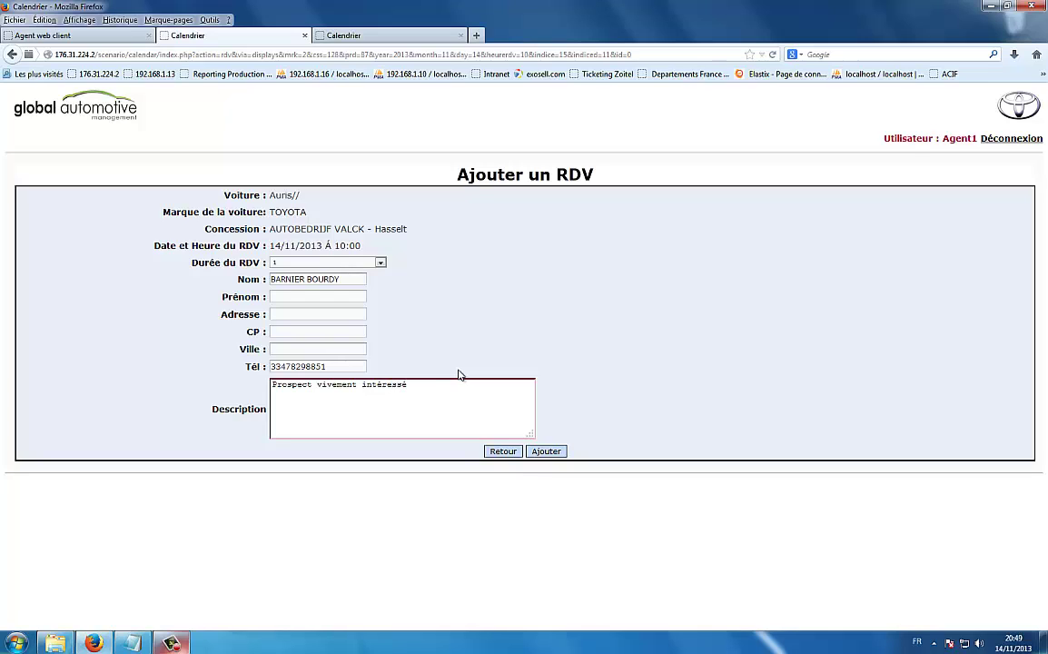
pyautogui.write('essé')
pyautogui.click(560, 453)
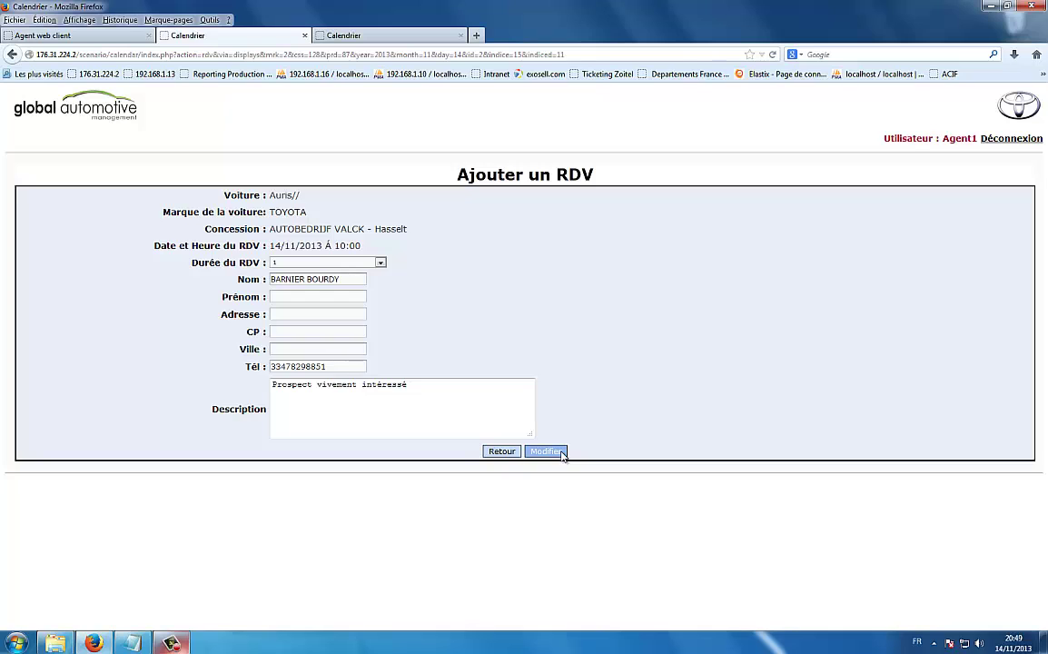
pyautogui.click(513, 455)
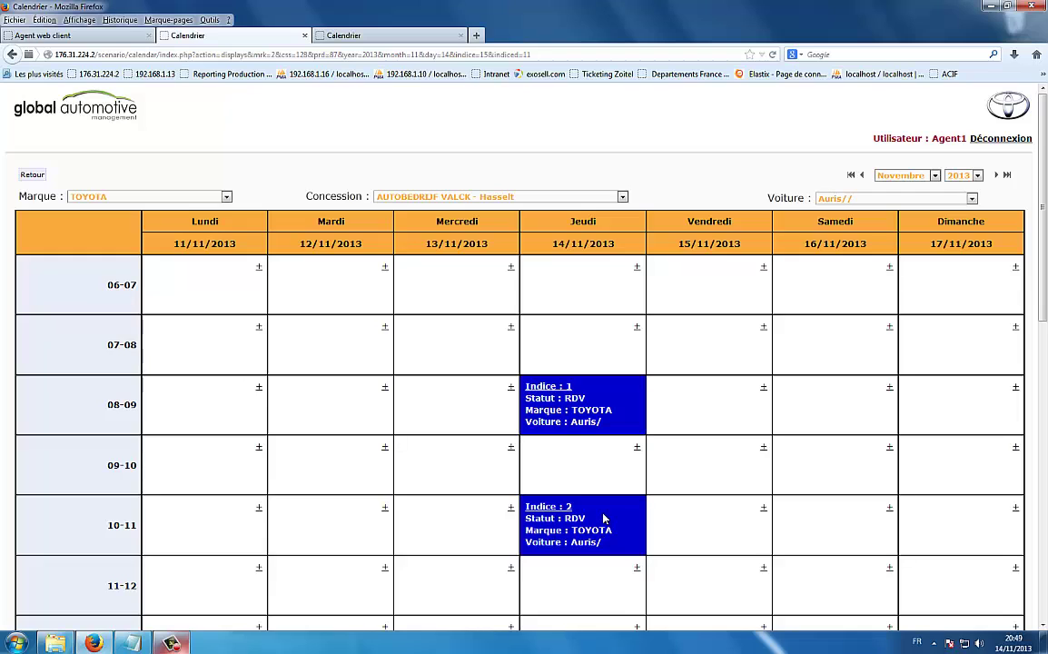
# Step: Finish the lead in the agent web client and record the call disposition as RDV - rendez vous
pyautogui.click(82, 36)
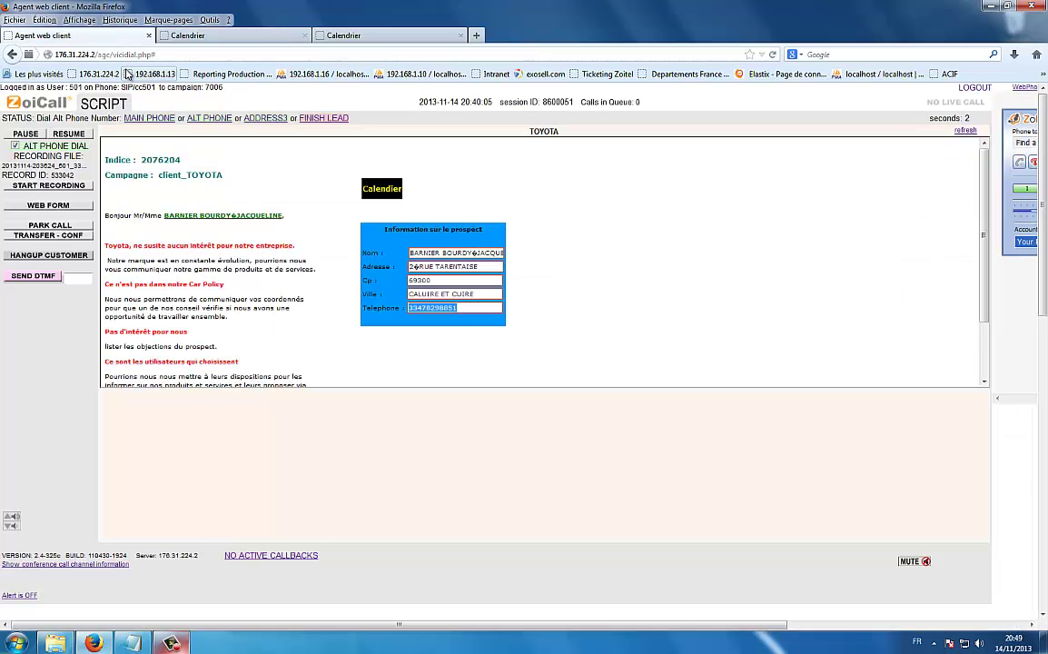
pyautogui.click(323, 119)
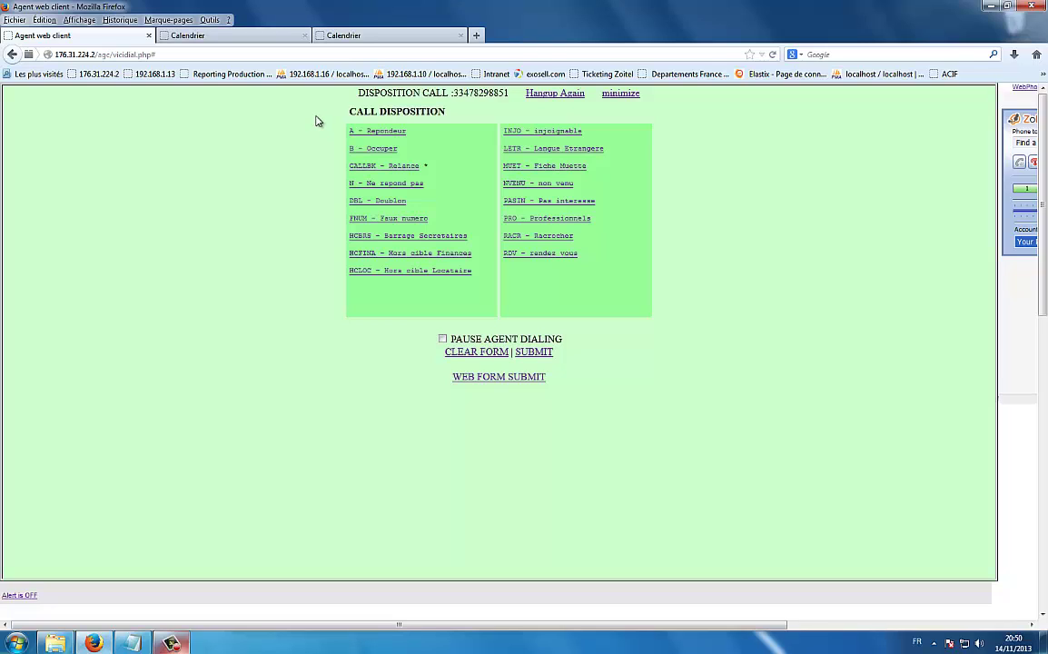
pyautogui.click(547, 255)
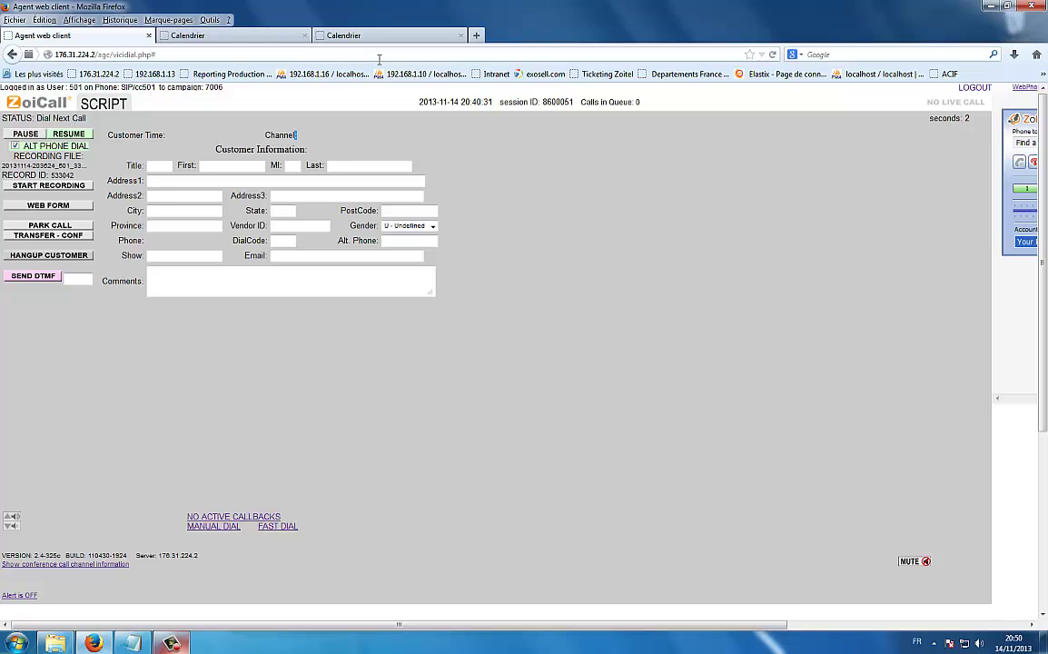
# Step: Log out of the agent web client and of the Agent1 calendar session
pyautogui.click(972, 87)
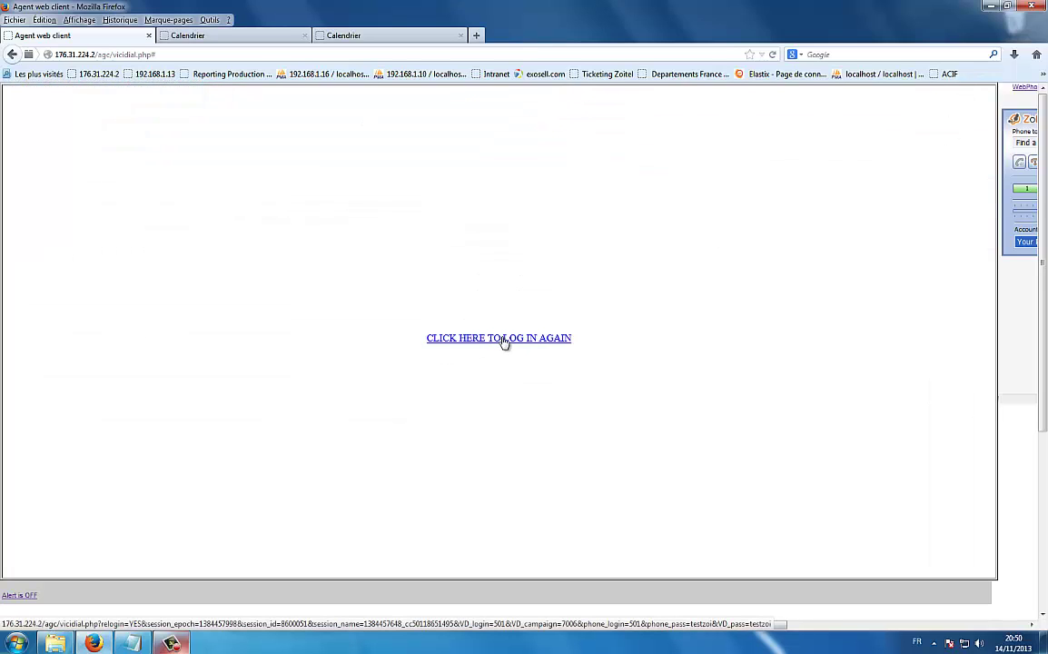
pyautogui.click(232, 36)
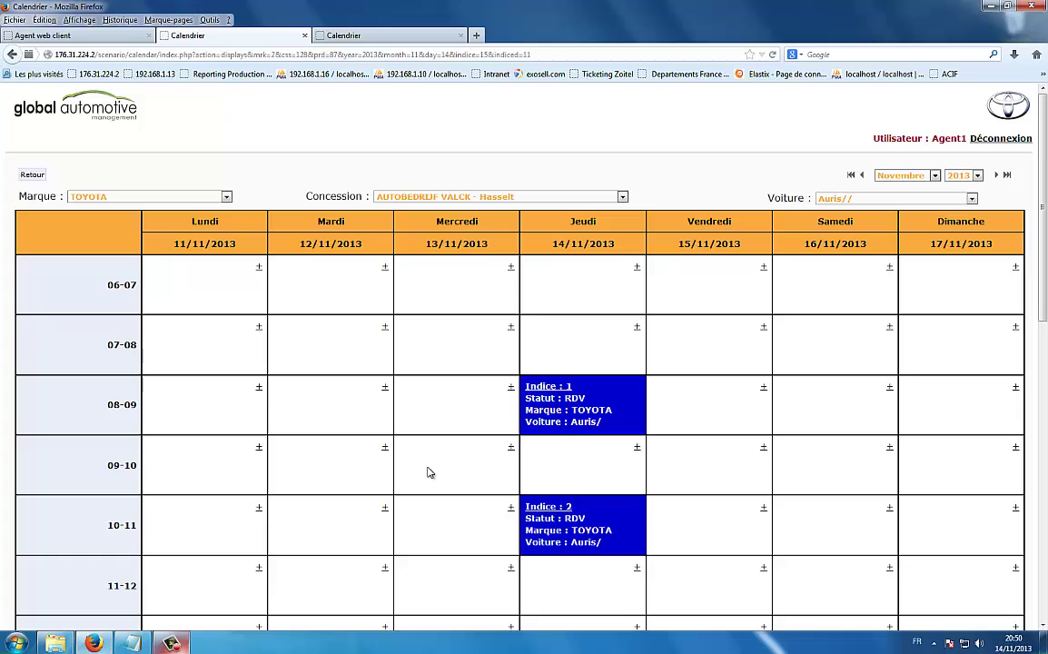
pyautogui.click(997, 142)
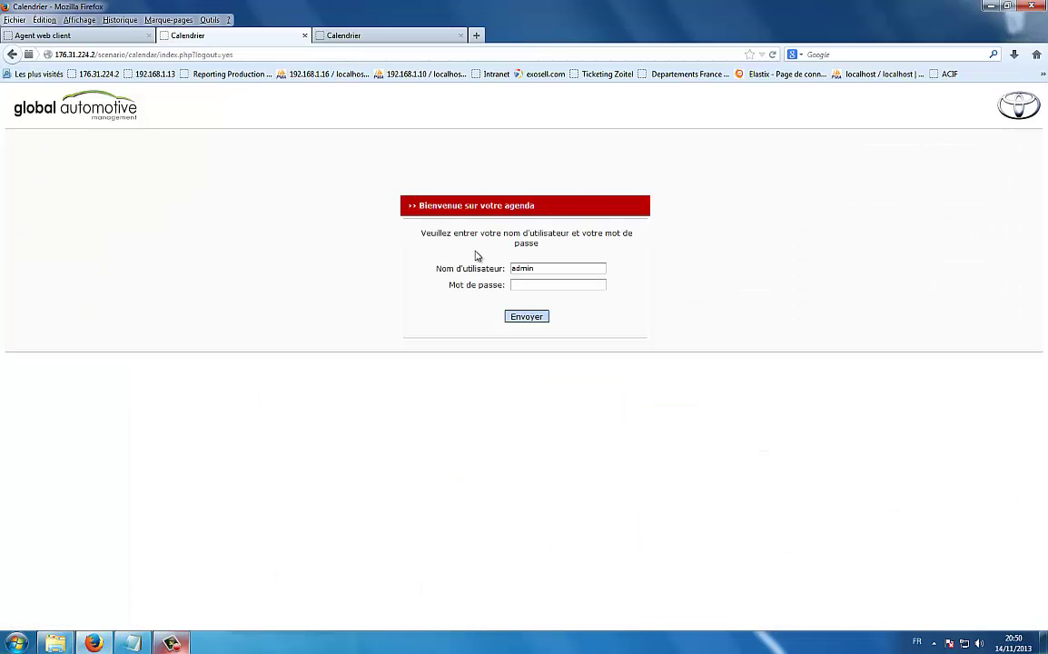
# Step: Log in to the calendar as toyota, copying the Marque login from the notes and entering the account password, and have the browser remember it
pyautogui.hotkey('alt', 'Tab')
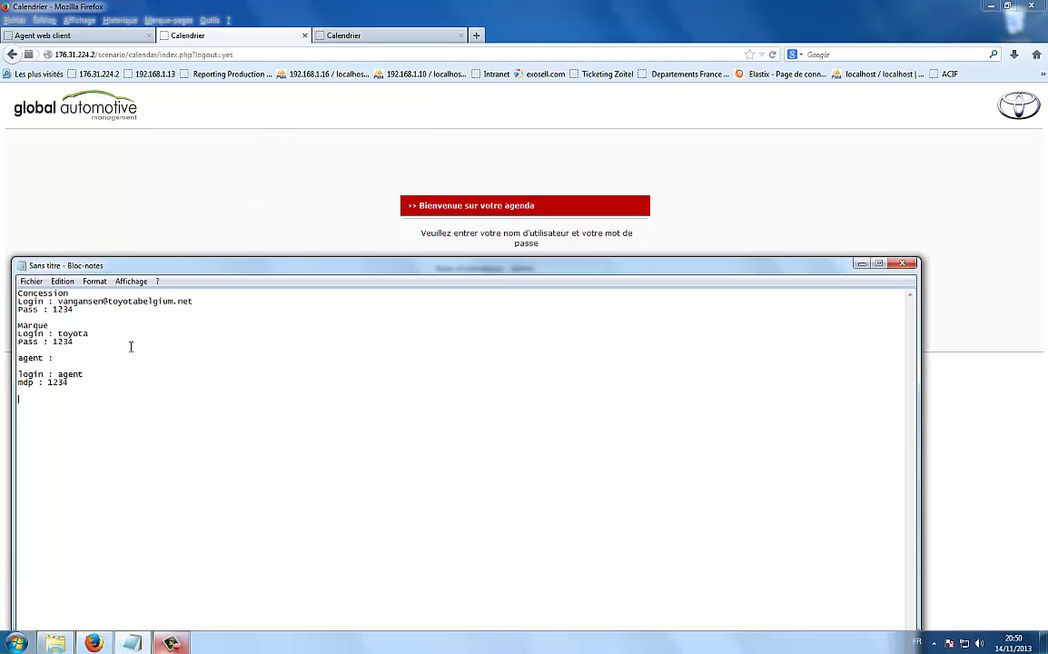
pyautogui.moveTo(91, 333); pyautogui.dragTo(58, 333)
pyautogui.hotkey('ctrl', 'c')
pyautogui.click(218, 154)
pyautogui.moveTo(548, 272); pyautogui.dragTo(443, 269)
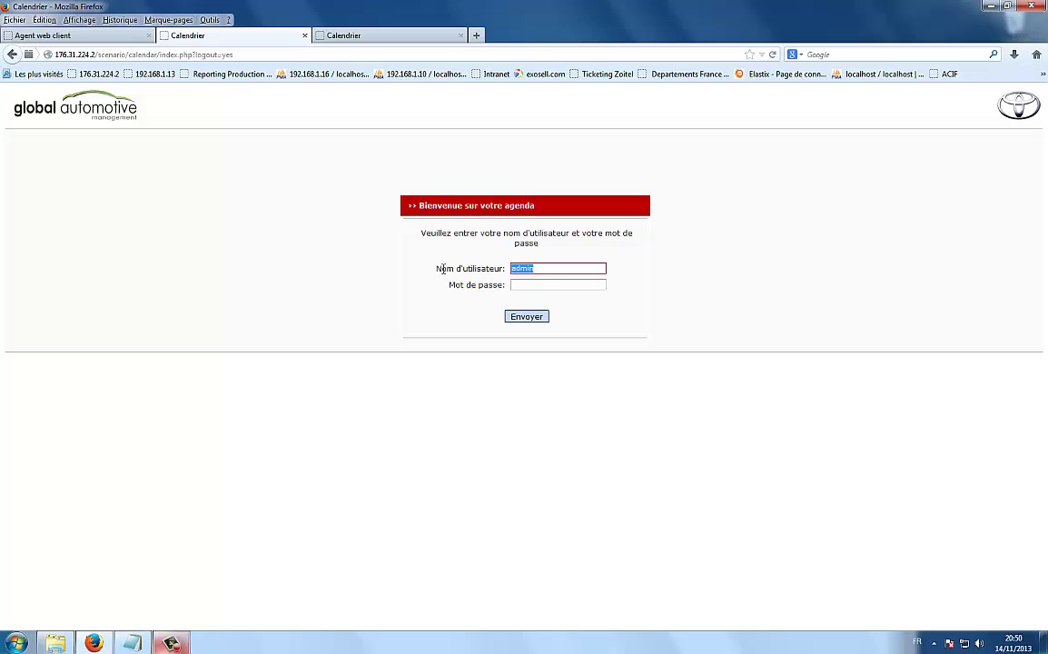
pyautogui.hotkey('ctrl', 'v')
pyautogui.click(528, 284)
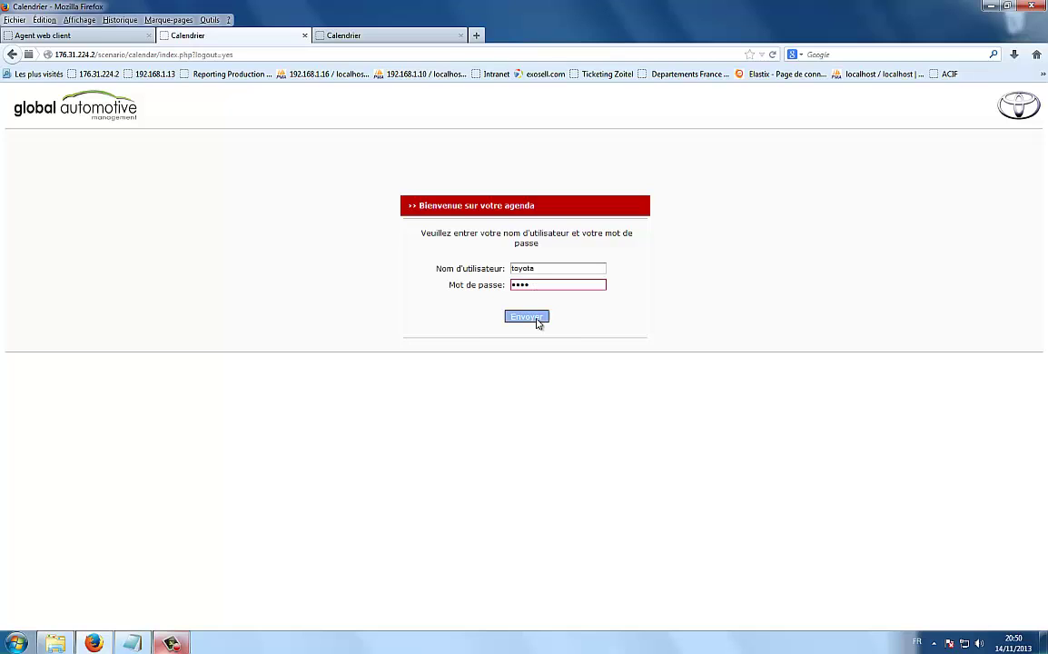
pyautogui.click(541, 317)
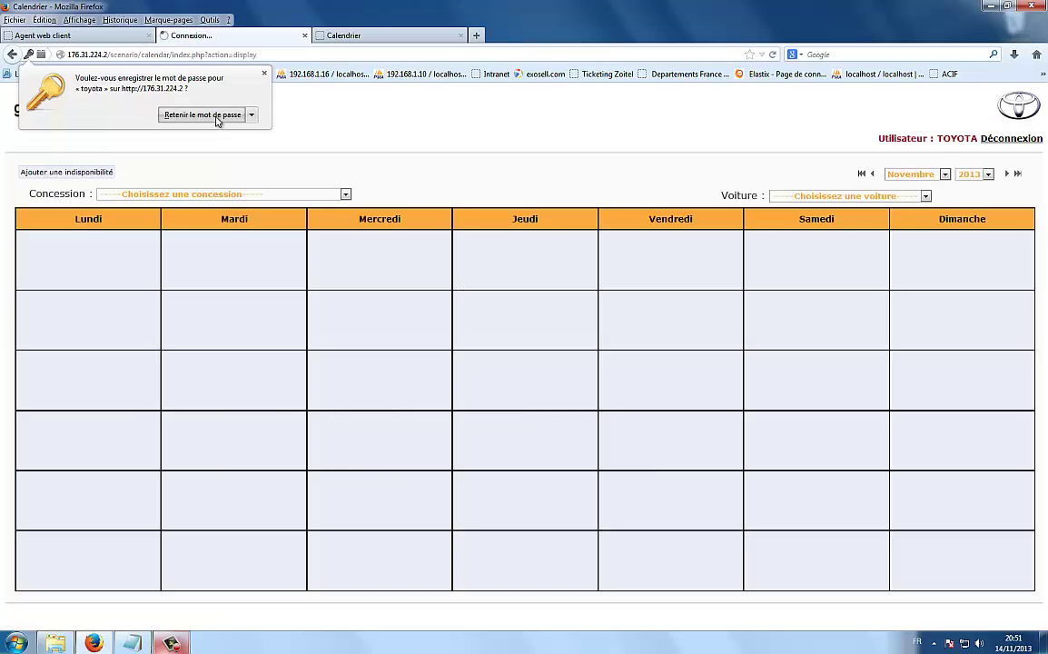
pyautogui.click(202, 112)
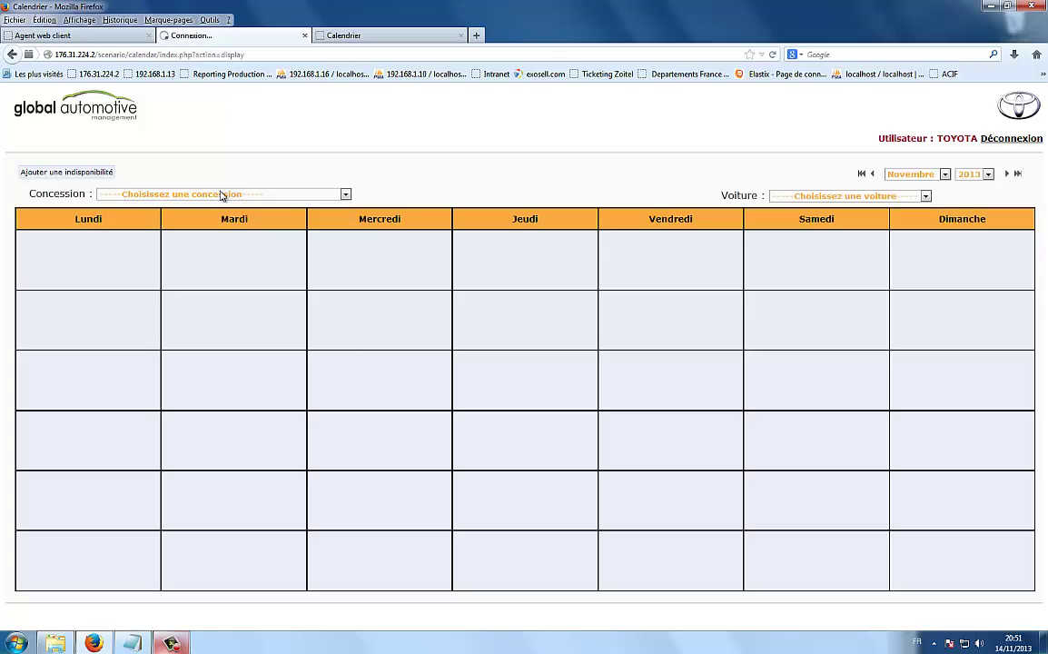
# Step: Display the brand user's November calendar for dealership AUTOBEDRIJF VALCK - Hasselt and car Auris
pyautogui.click(223, 195)
pyautogui.click(177, 218)
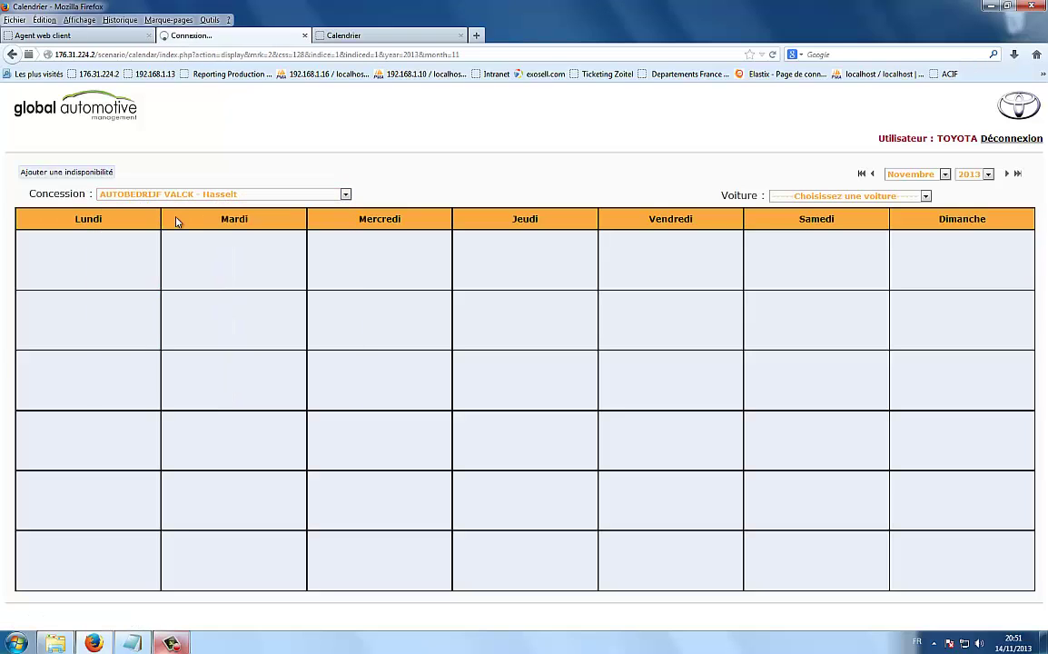
pyautogui.click(800, 196)
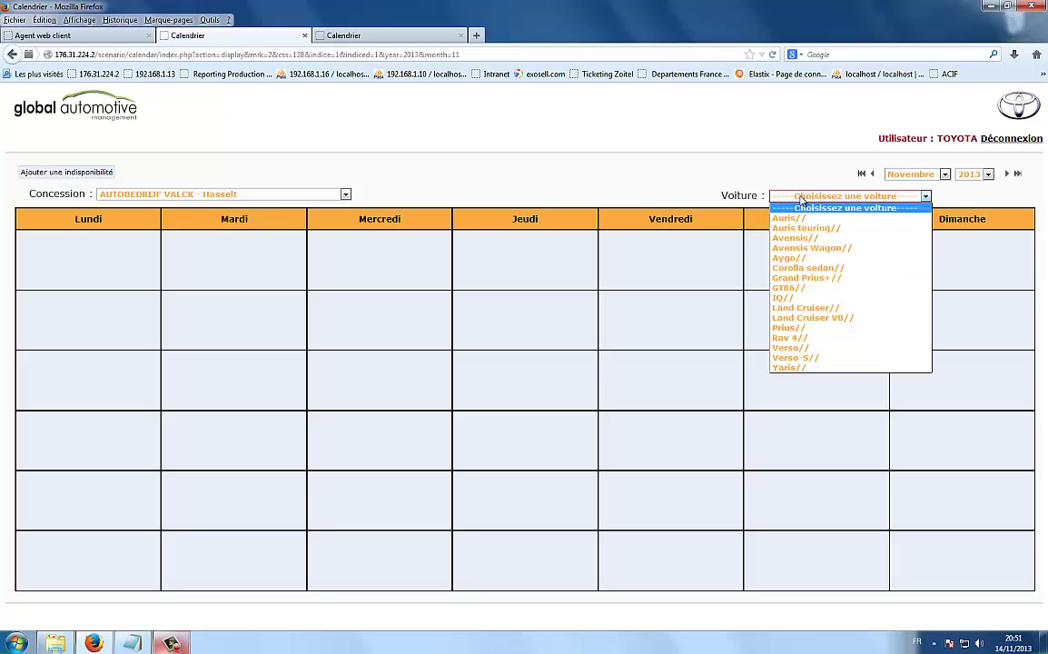
pyautogui.click(792, 219)
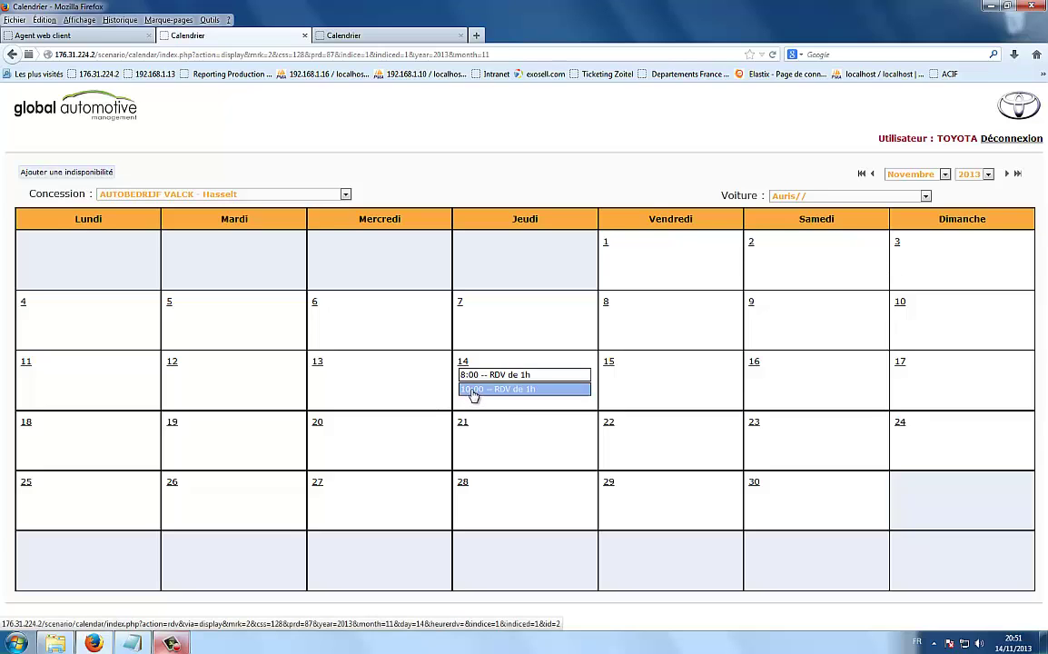
# Step: Set the status of the 10:00 appointment on 14/11/2013 to VENUE, save it and return to the weekly schedule, dismissing the Windows colour-scheme message
pyautogui.click(463, 364)
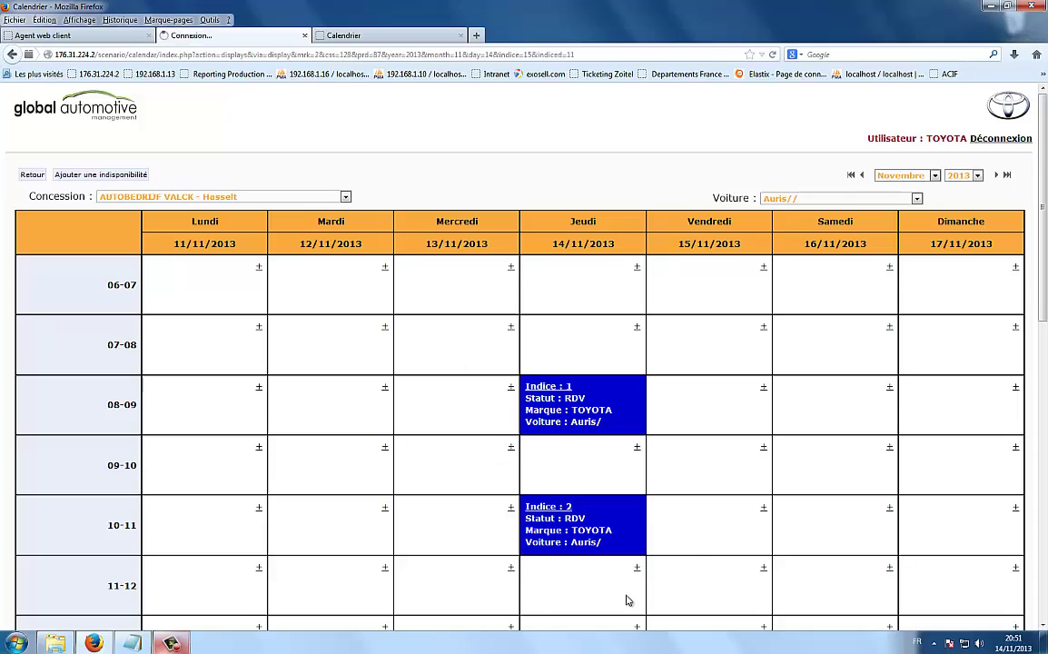
pyautogui.click(555, 512)
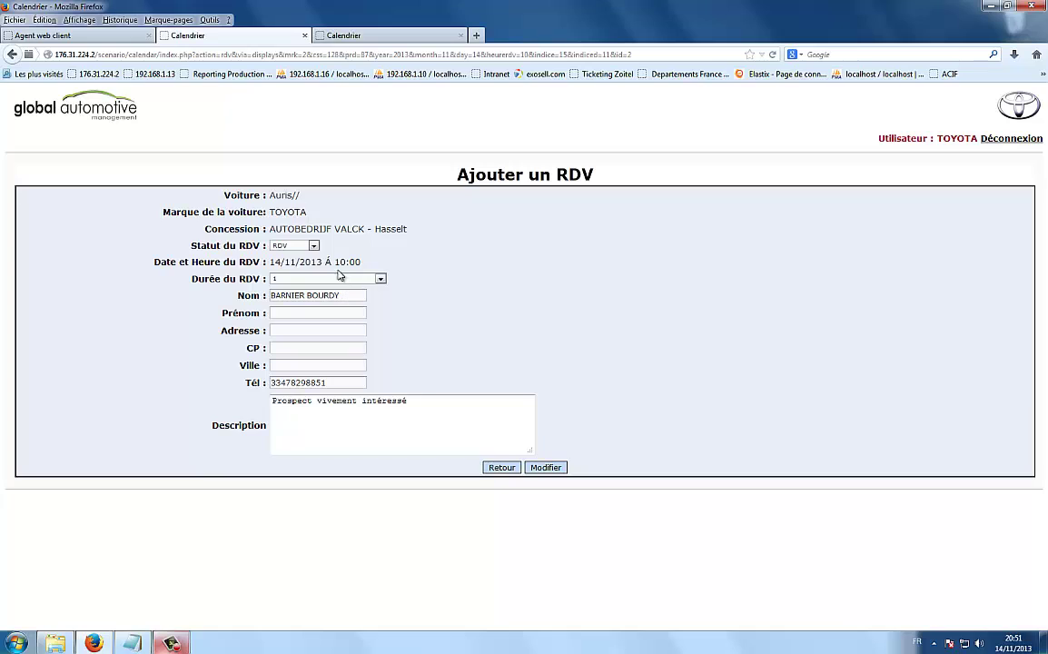
pyautogui.click(312, 246)
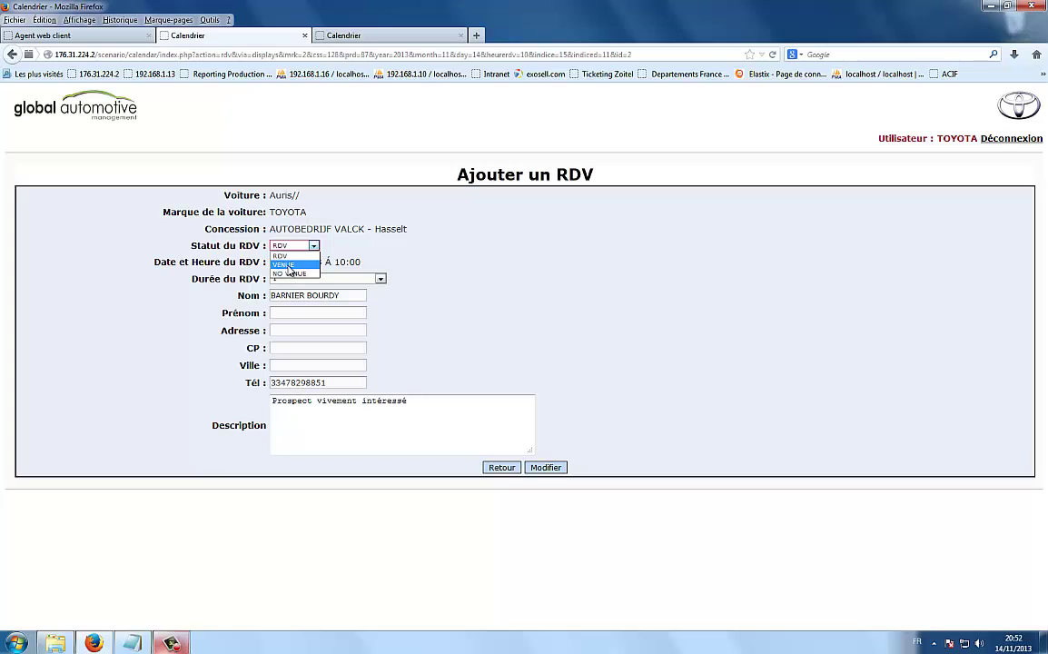
pyautogui.click(283, 265)
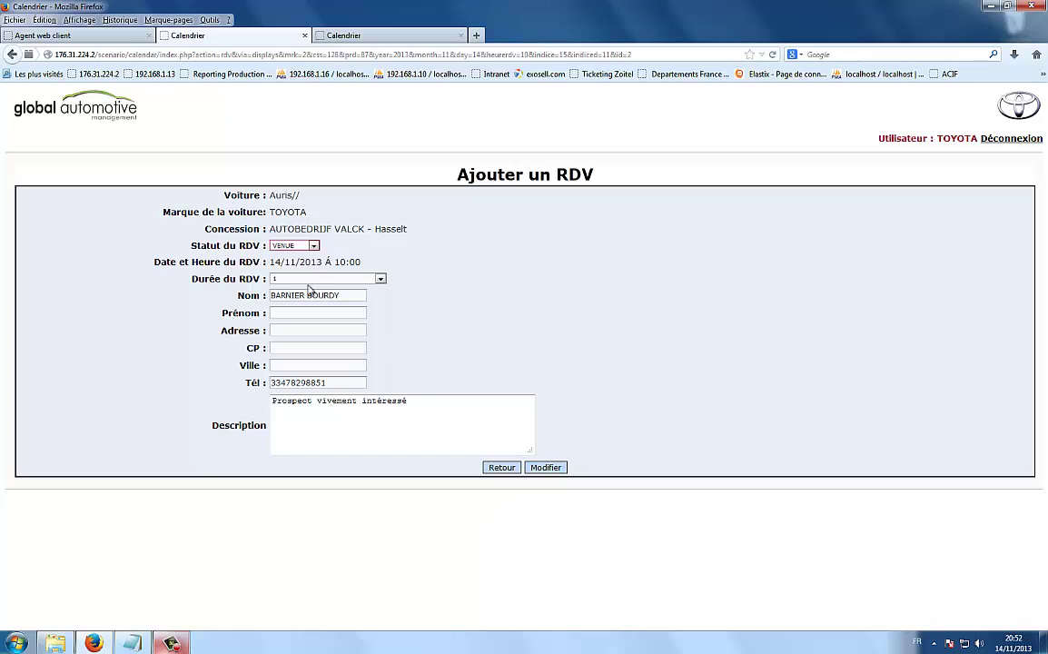
pyautogui.click(554, 469)
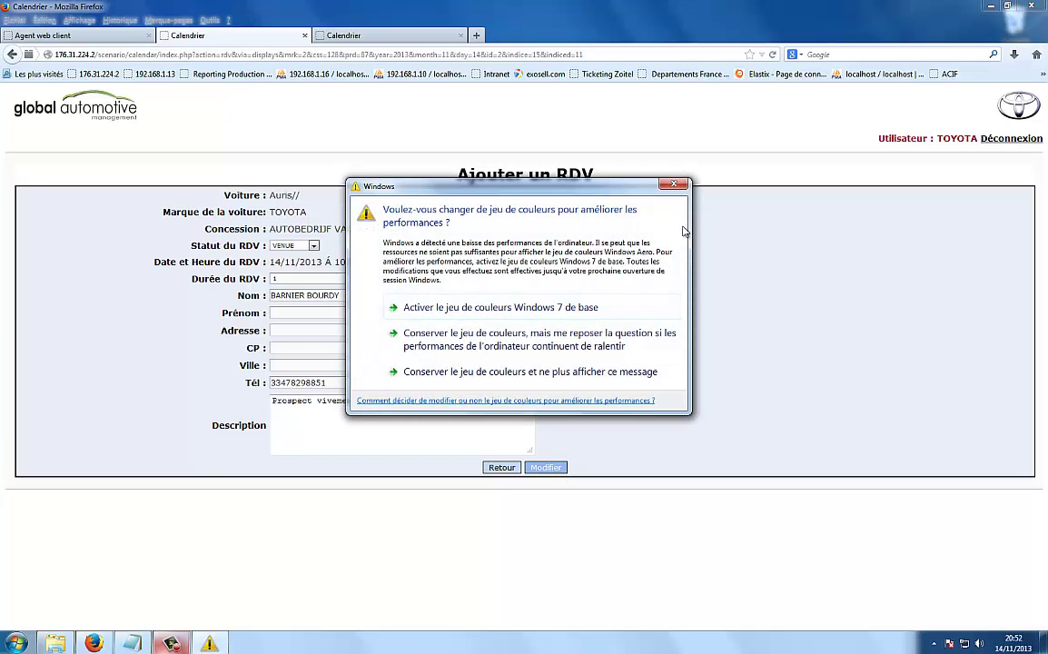
pyautogui.click(673, 188)
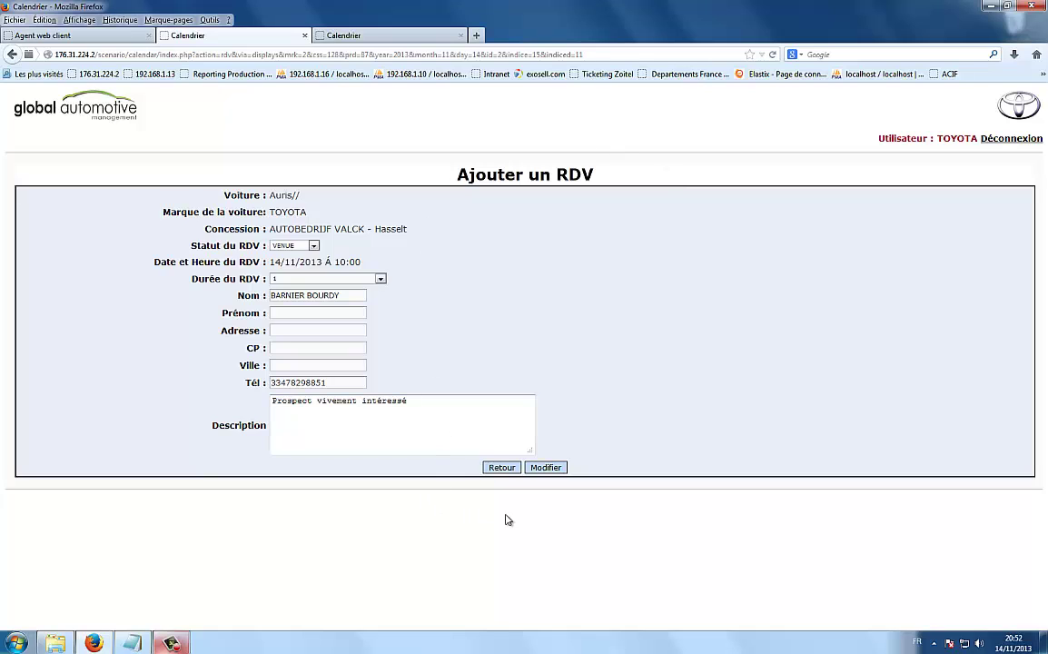
pyautogui.click(509, 469)
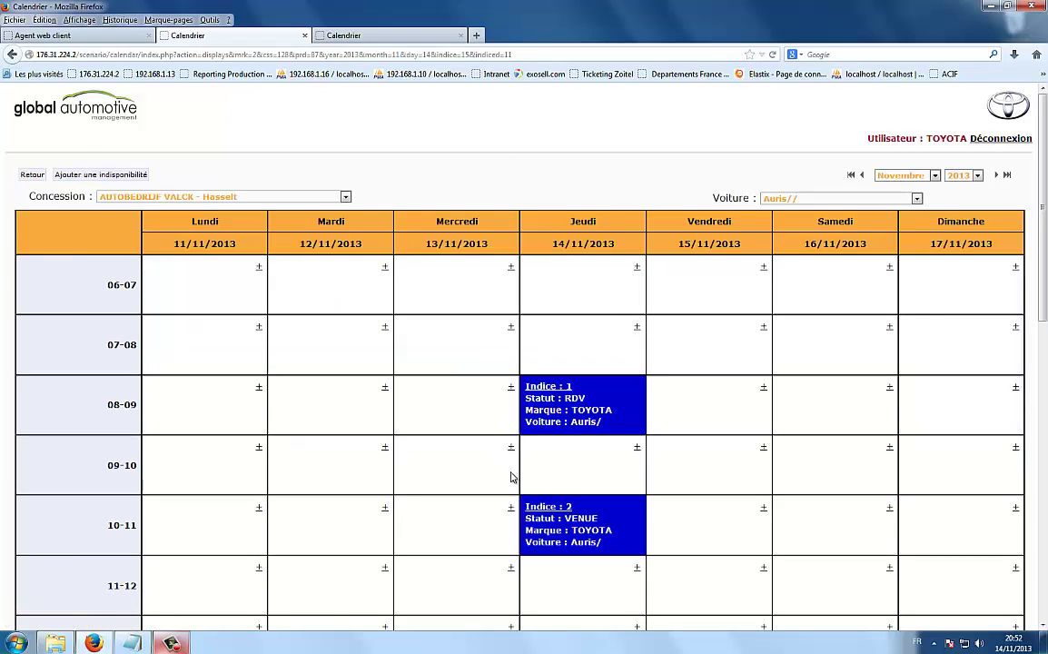
# Step: Start a new unavailability for AUTOBEDRIJF VALCK - Hasselt and the Auris with start and end dates 10/11/2013, dismissing the Windows colour-scheme message
pyautogui.click(115, 179)
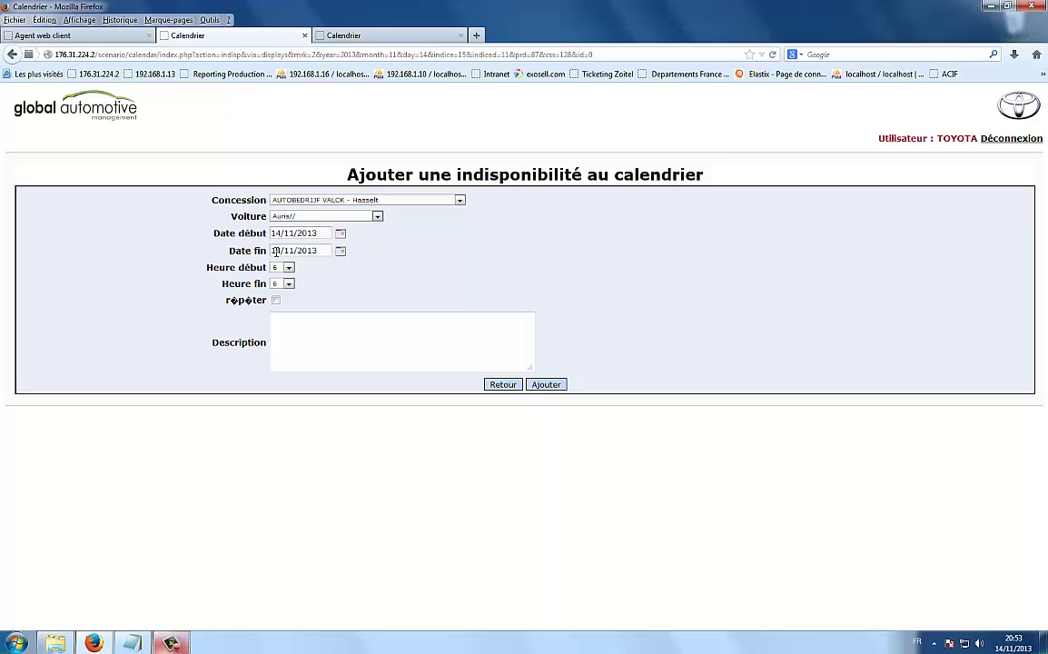
pyautogui.click(341, 235)
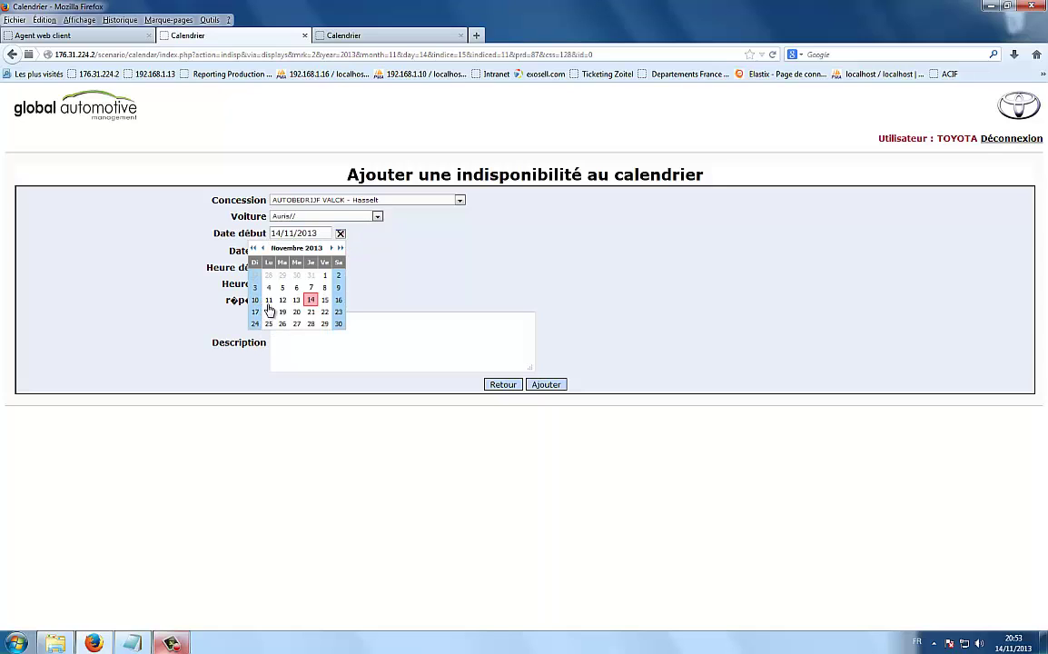
pyautogui.click(255, 299)
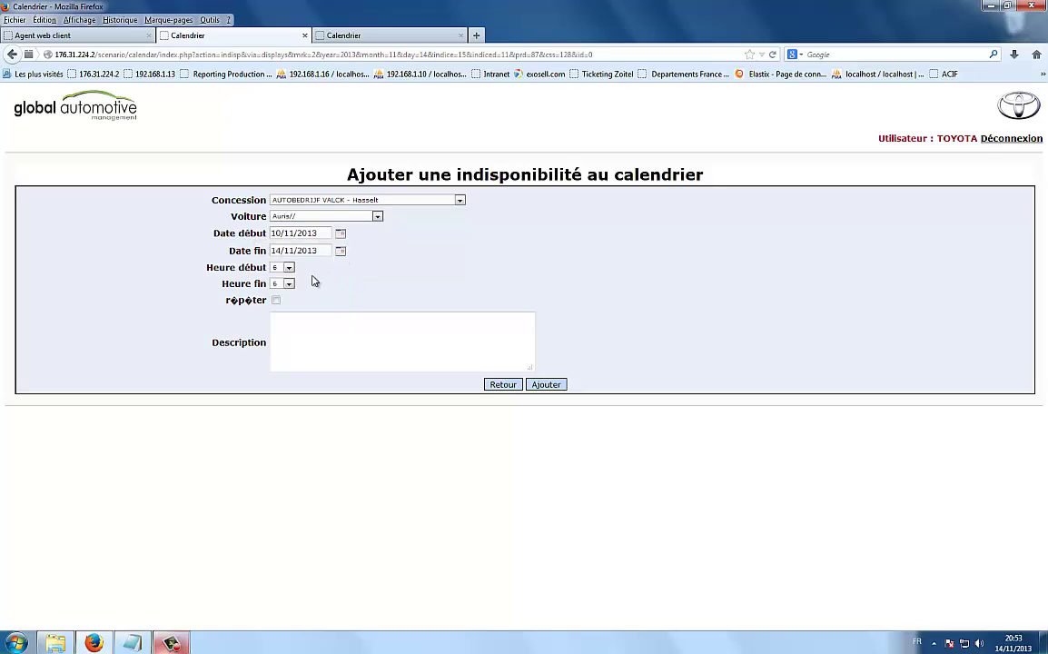
pyautogui.click(341, 253)
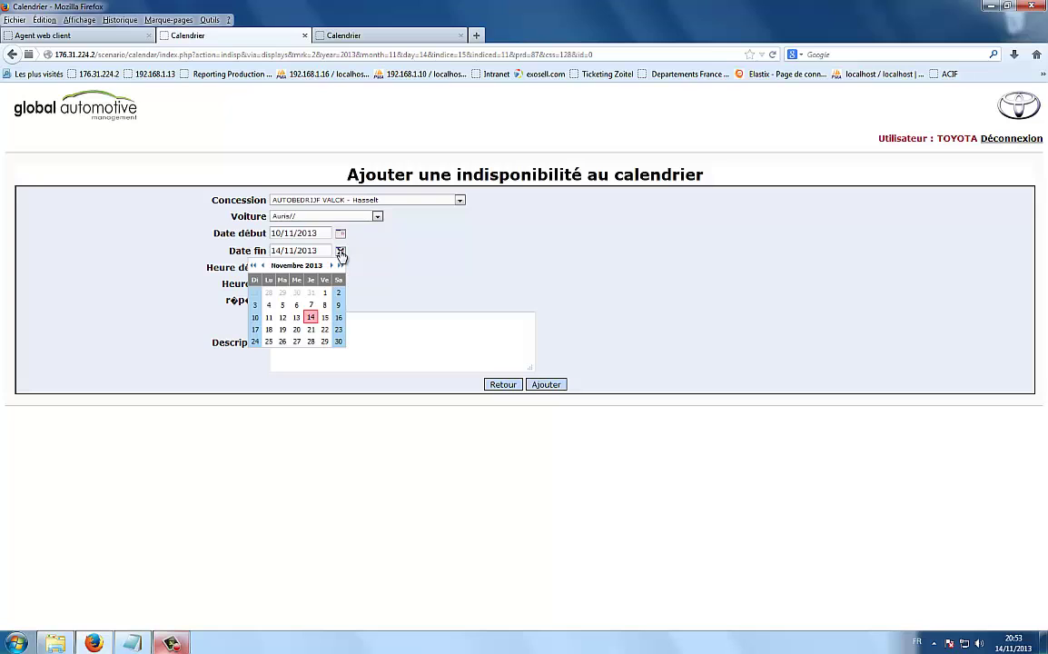
pyautogui.click(255, 318)
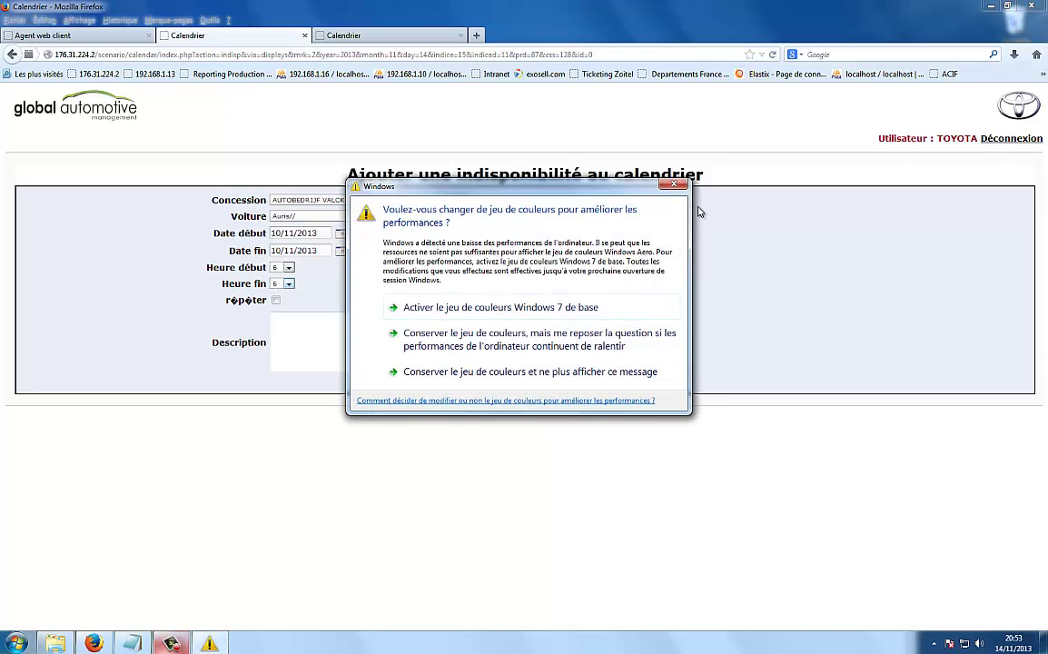
pyautogui.press('Escape')
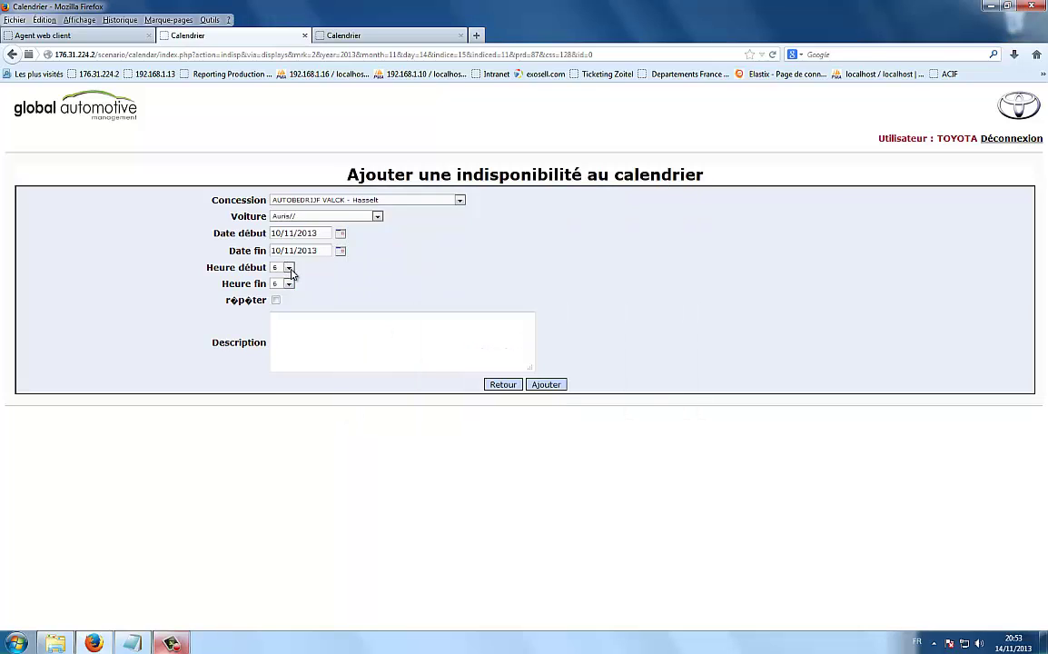
# Step: Set the unavailability's start hour to 6 and end hour to 23, make it repeat, and add it to the calendar
pyautogui.click(288, 267)
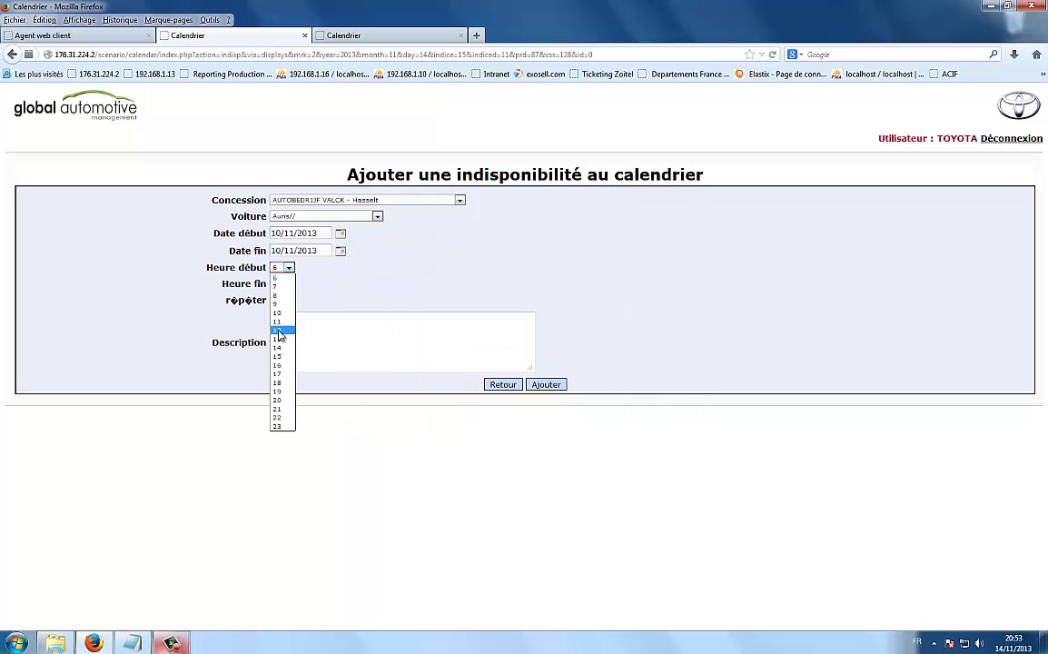
pyautogui.click(281, 277)
pyautogui.click(287, 283)
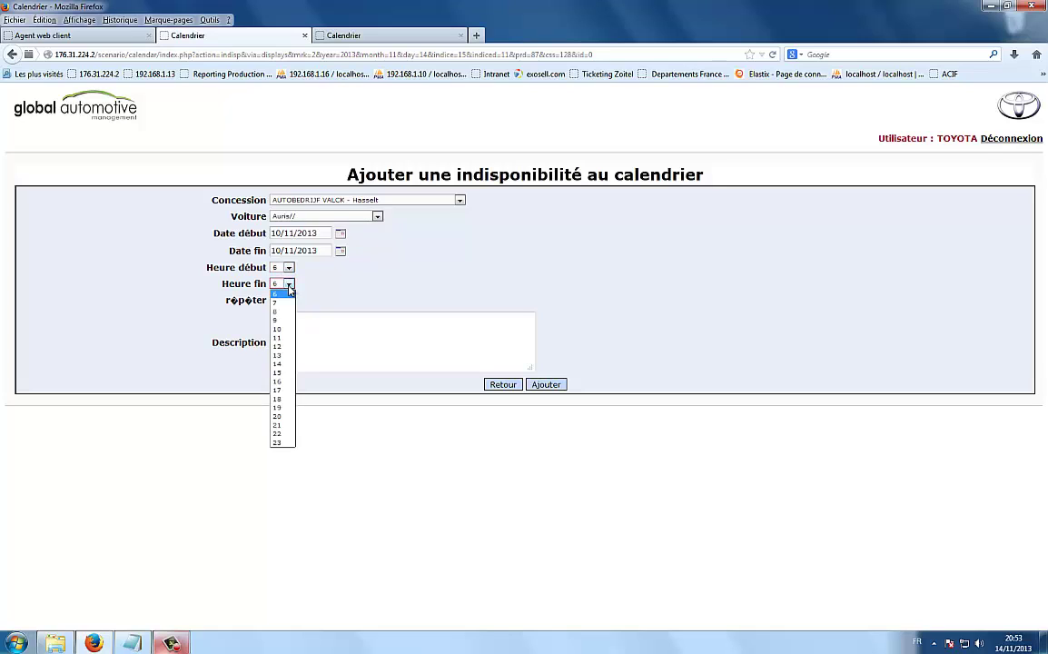
pyautogui.click(277, 441)
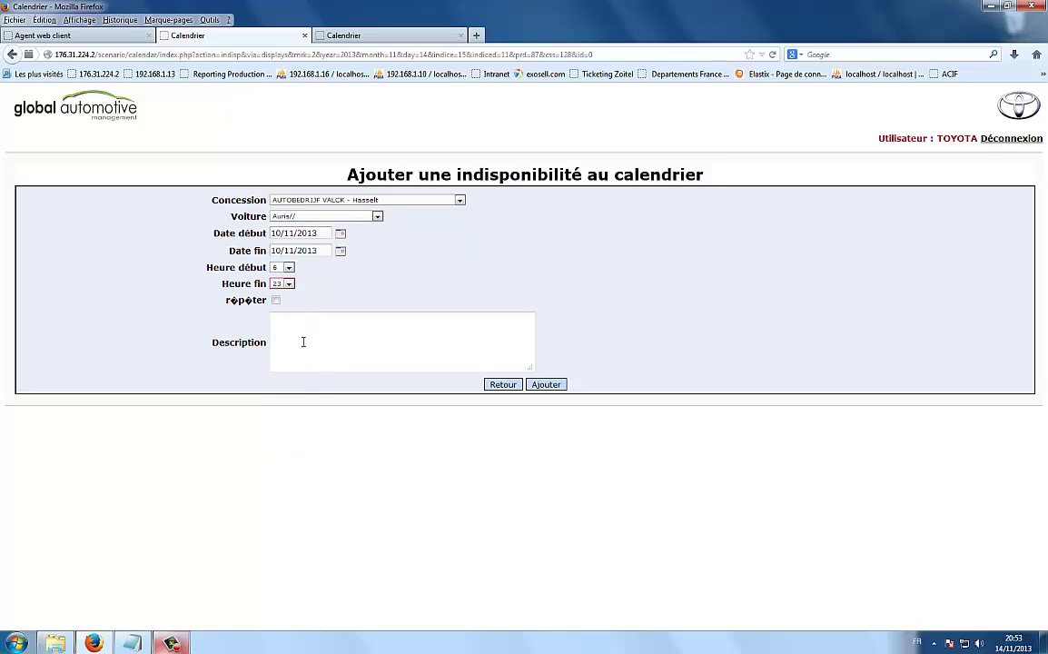
pyautogui.click(276, 299)
pyautogui.click(554, 387)
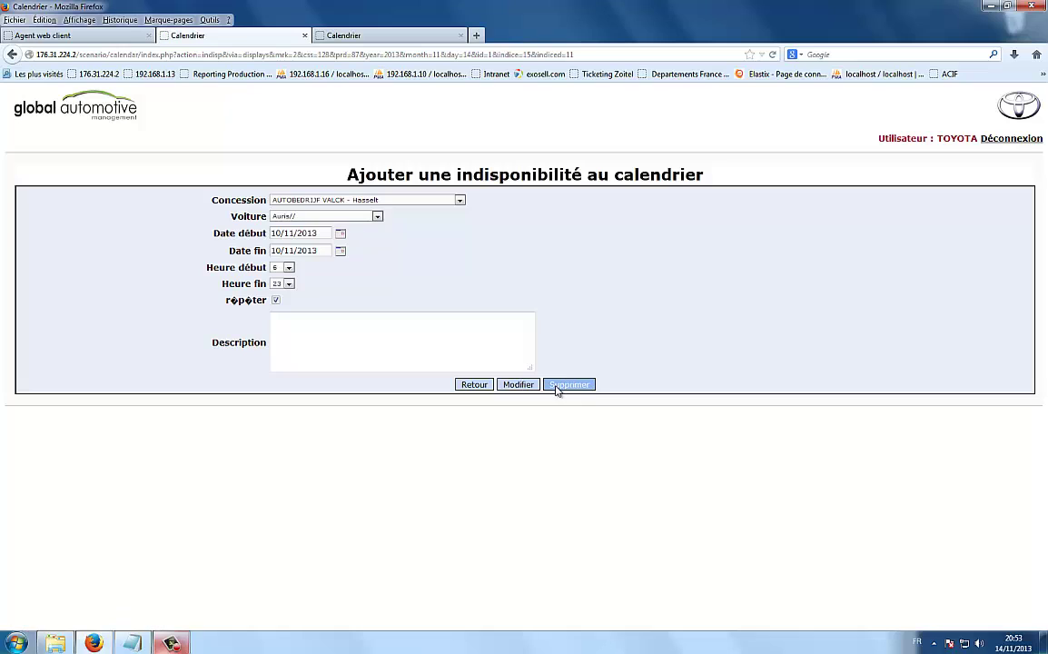
# Step: Delete the 10/11/2013 unavailability and return to the weekly schedule
pyautogui.click(556, 386)
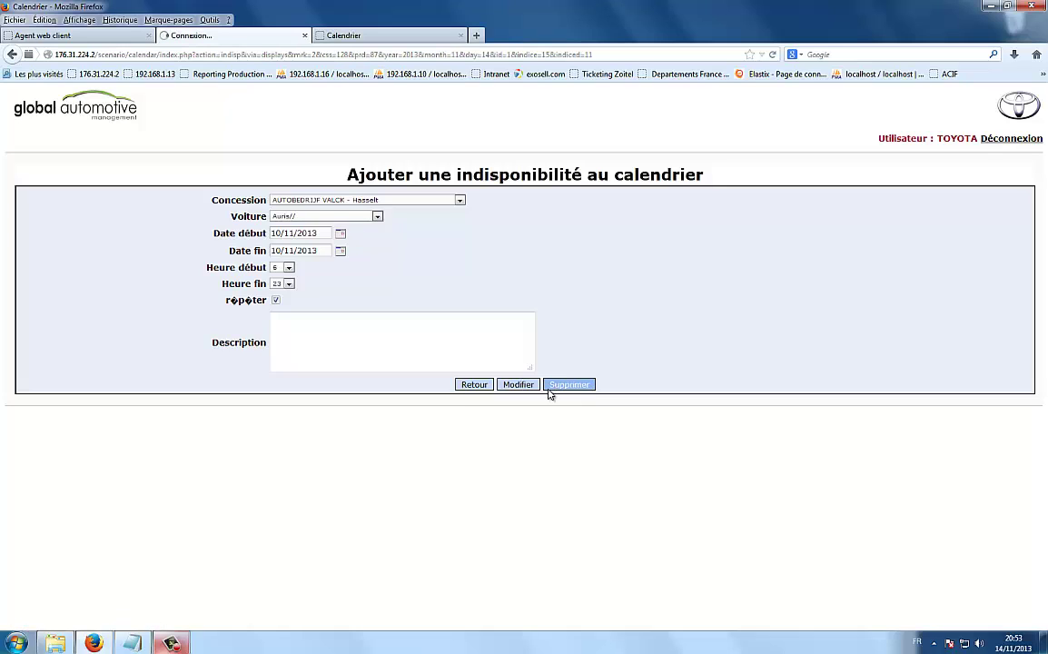
pyautogui.click(473, 385)
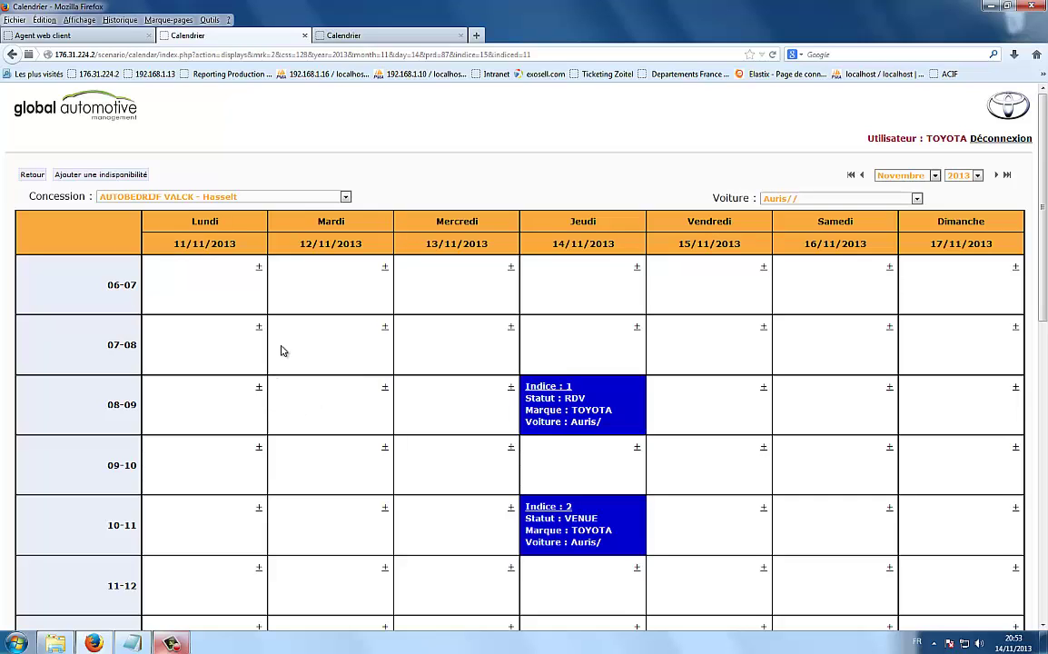
# Step: Open the record of list 7006001 in the ZoiCall administration and review the called and not-called leads for each status
pyautogui.click(81, 37)
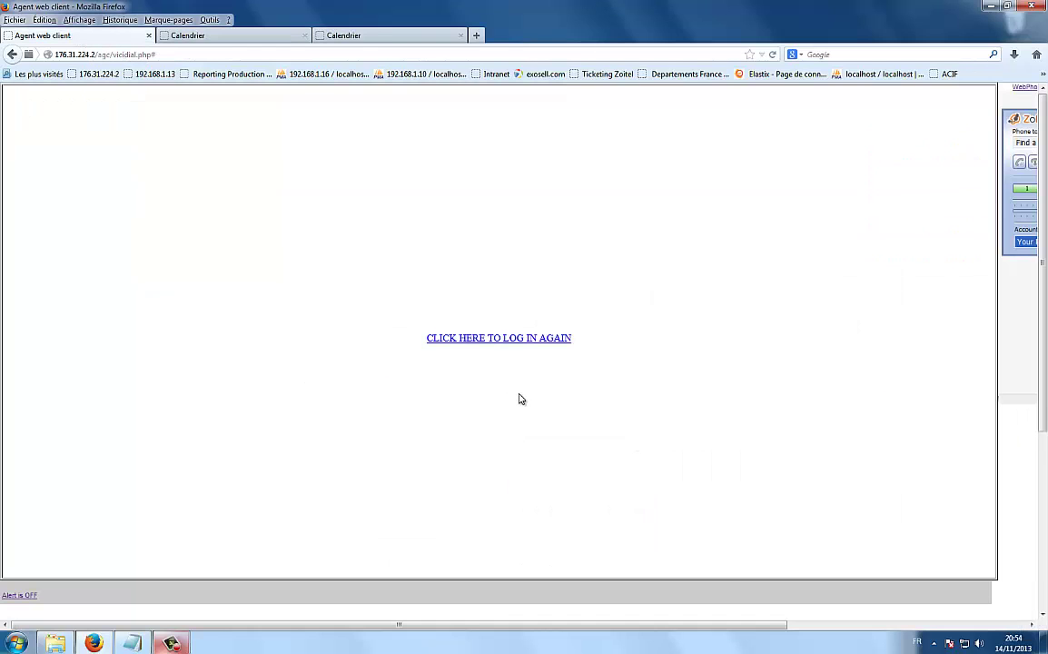
pyautogui.click(502, 339)
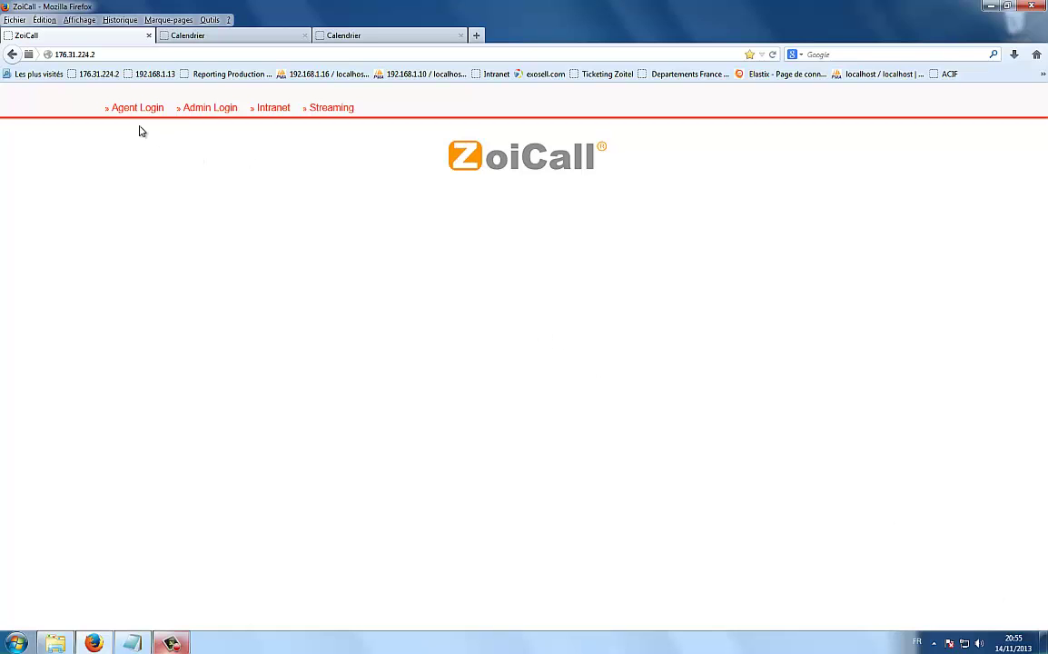
pyautogui.click(220, 109)
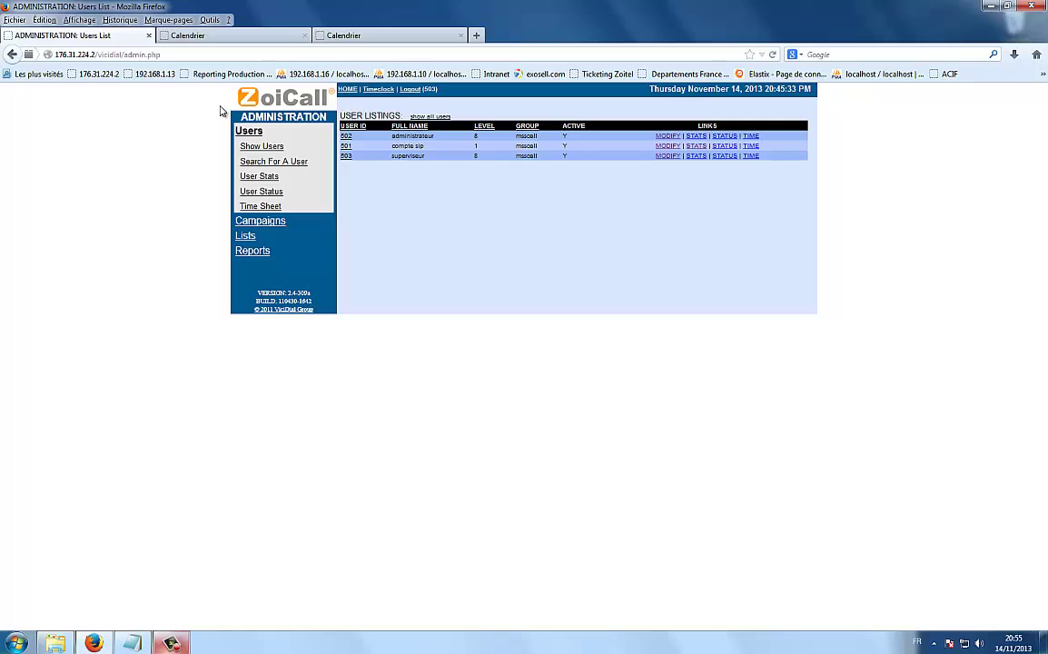
pyautogui.click(246, 240)
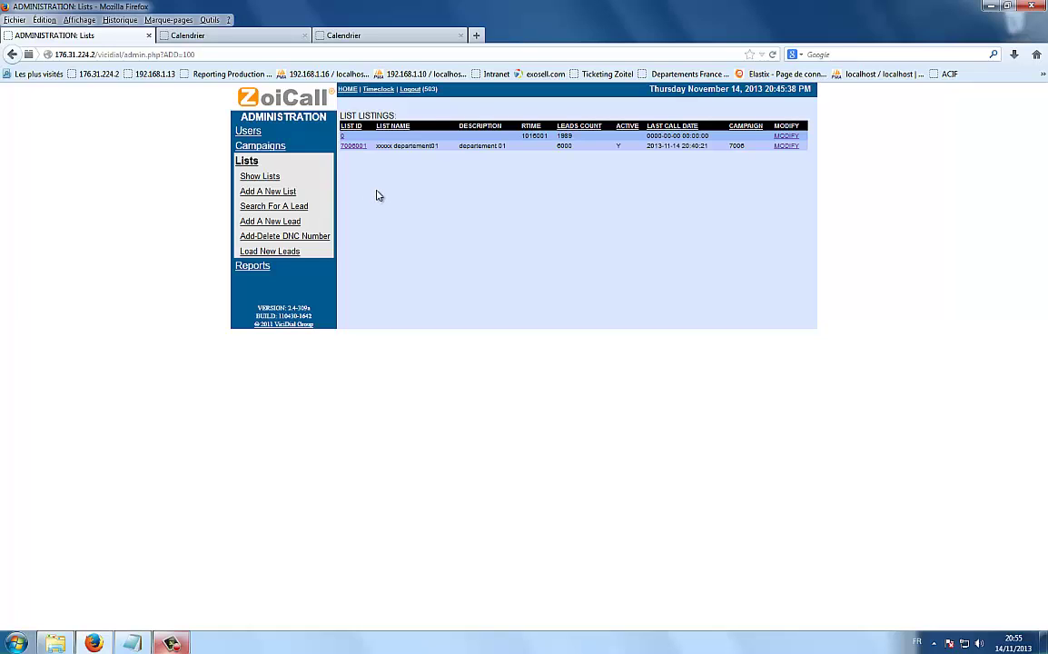
pyautogui.click(355, 146)
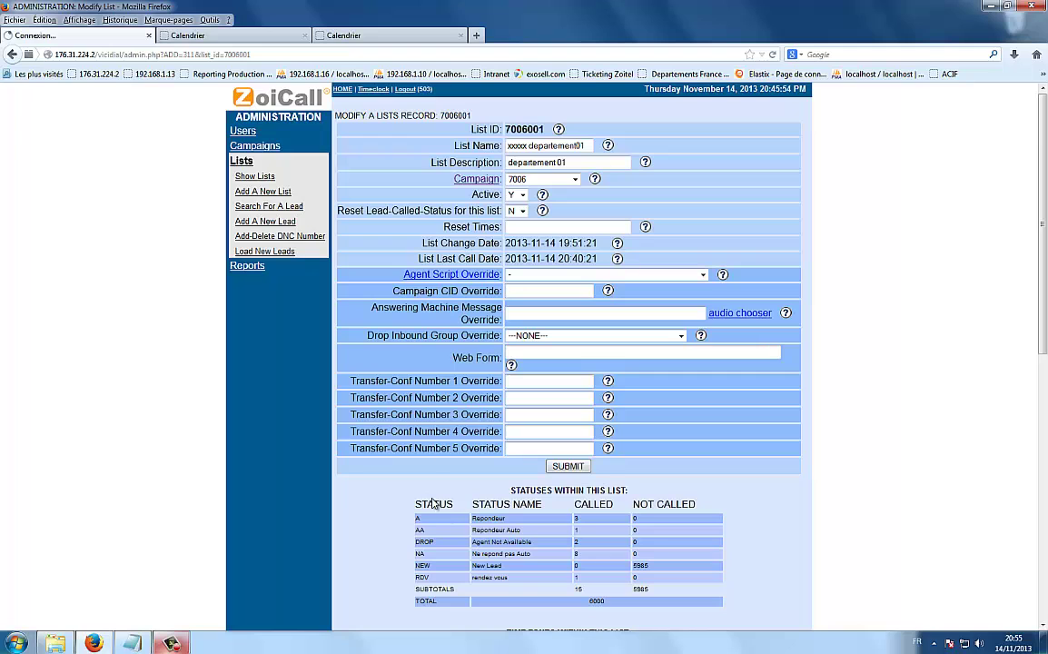
pyautogui.scroll(-3, 425, 495)
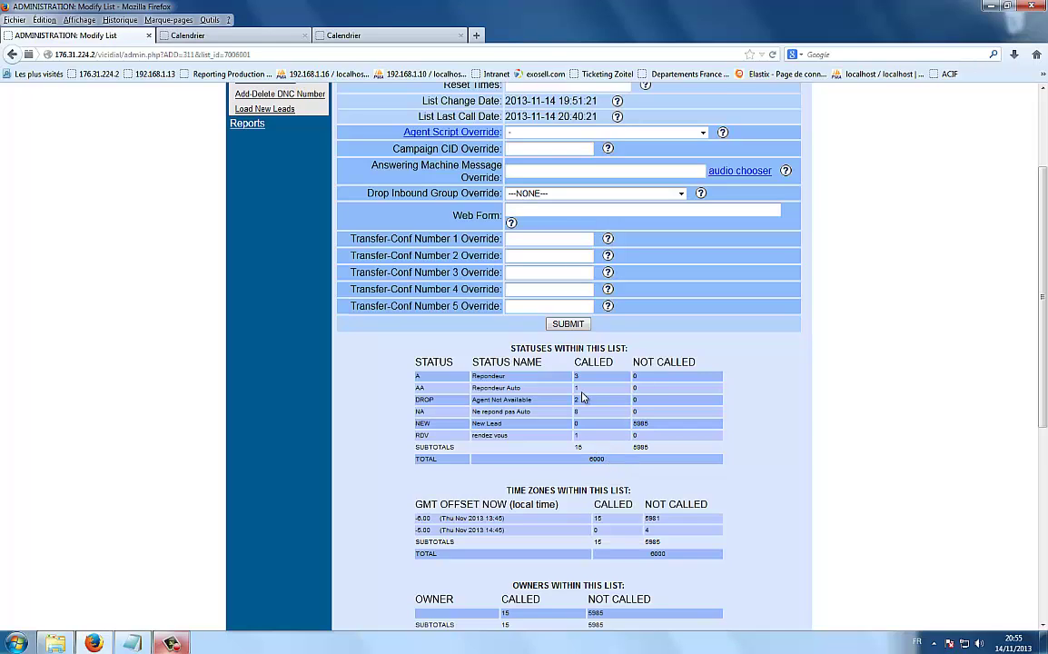
pyautogui.scroll(3, 695, 399)
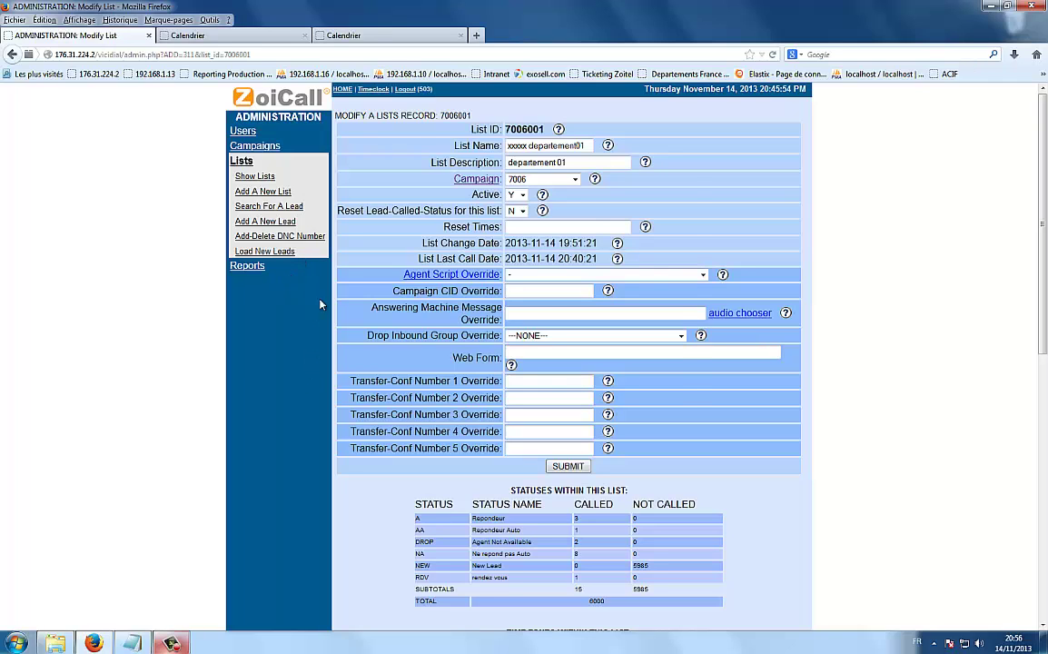
pyautogui.click(607, 169)
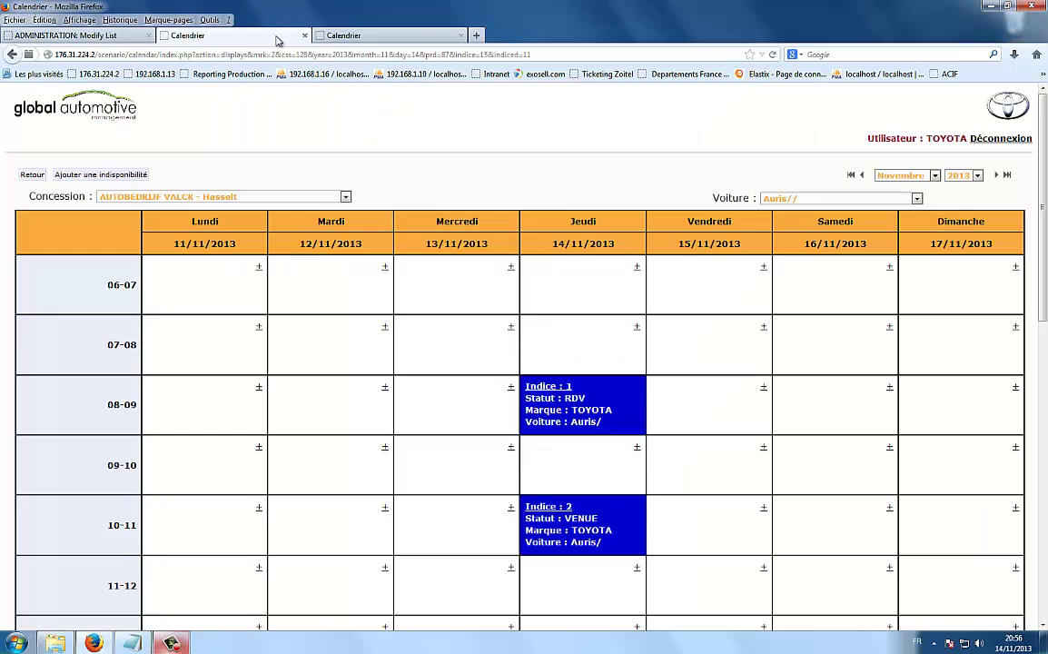
pyautogui.click(194, 39)
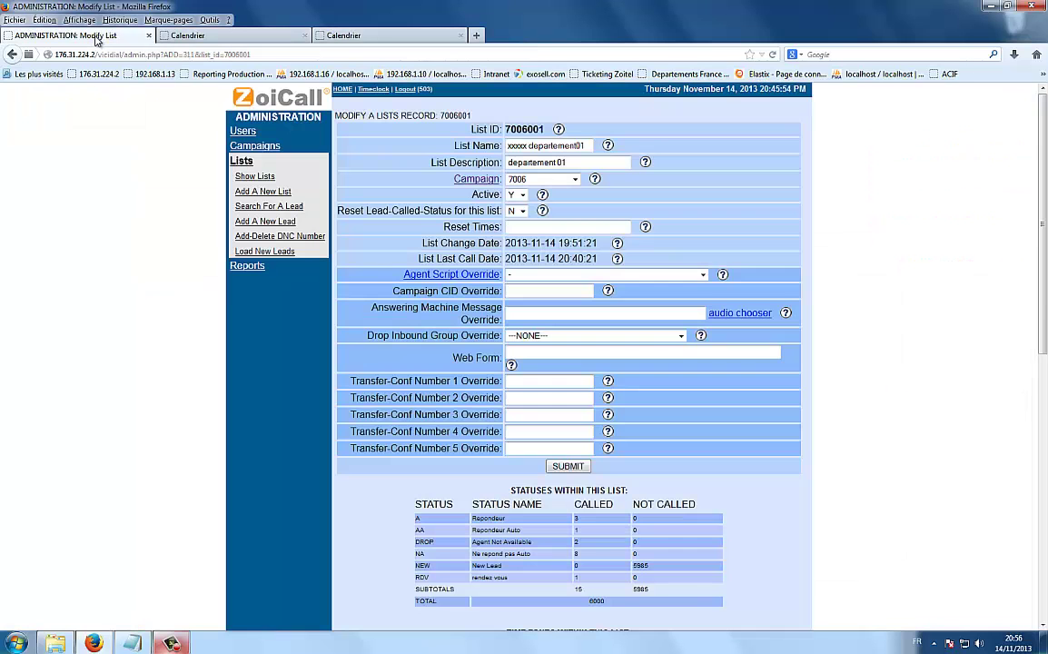
pyautogui.click(89, 36)
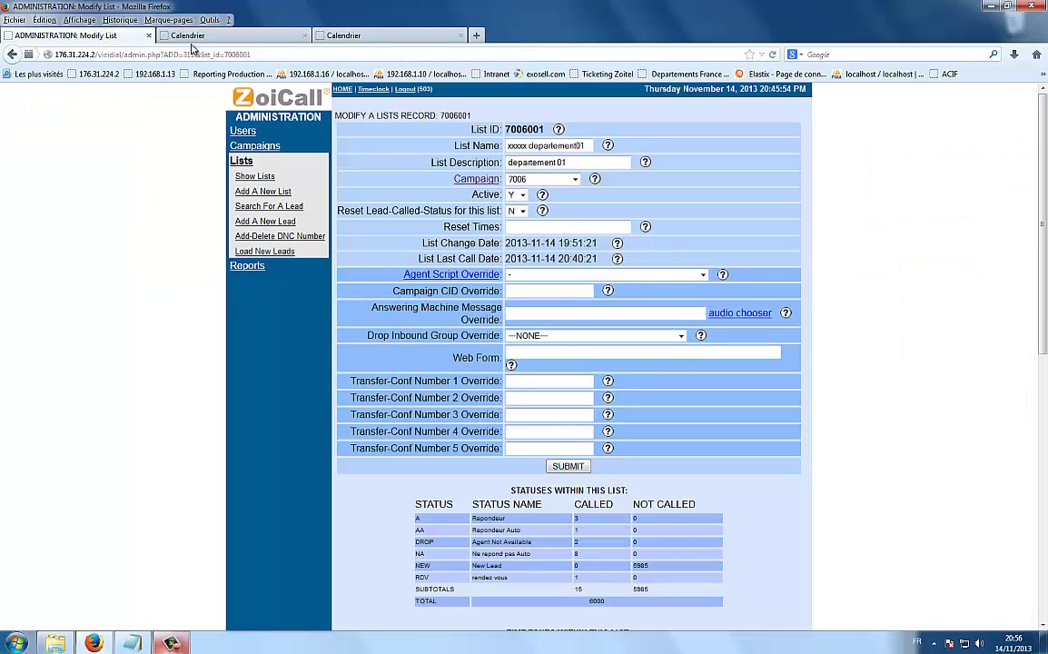
pyautogui.click(222, 37)
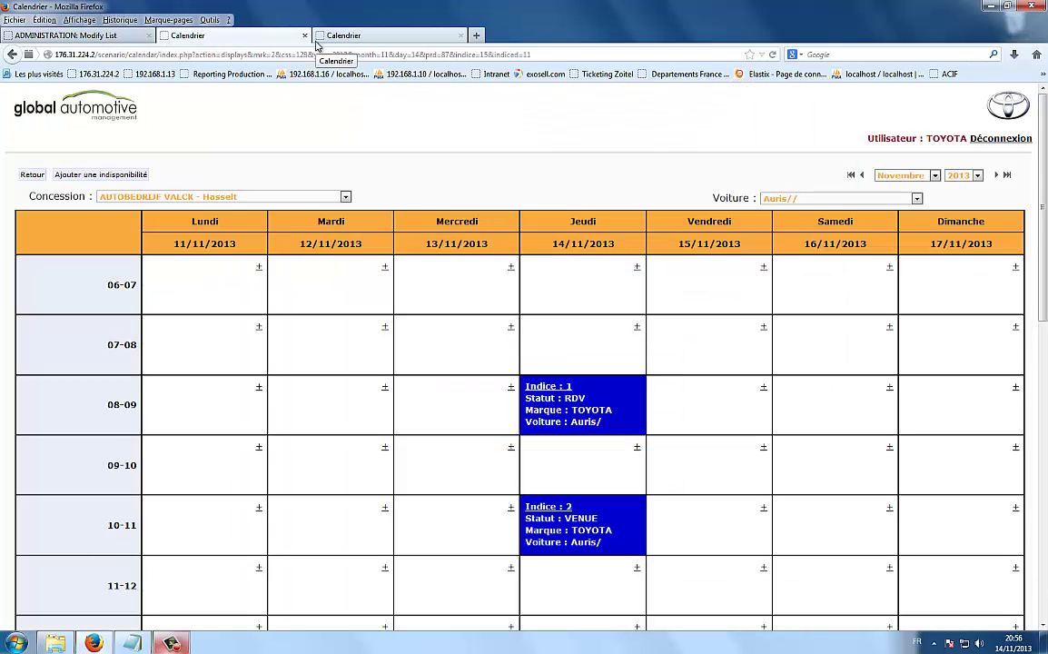